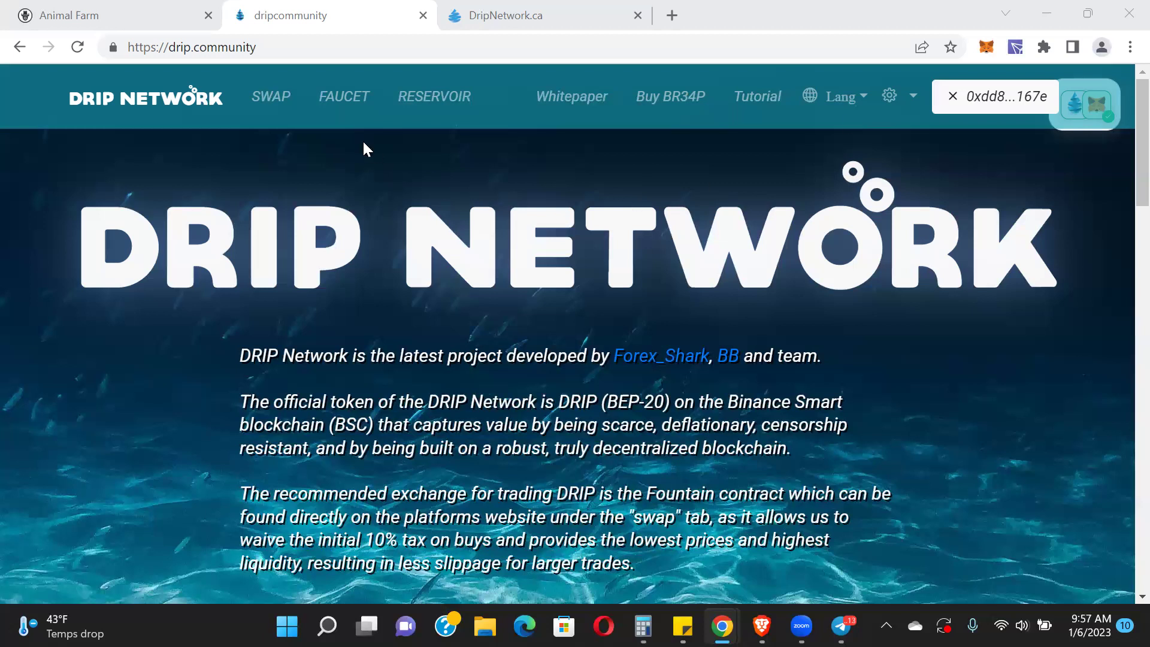
# Step: Open Animal Farm's PigPen page and review its 542.26 PIGS staked and about 586.57 BUSD claimable
pyautogui.click(172, 21)
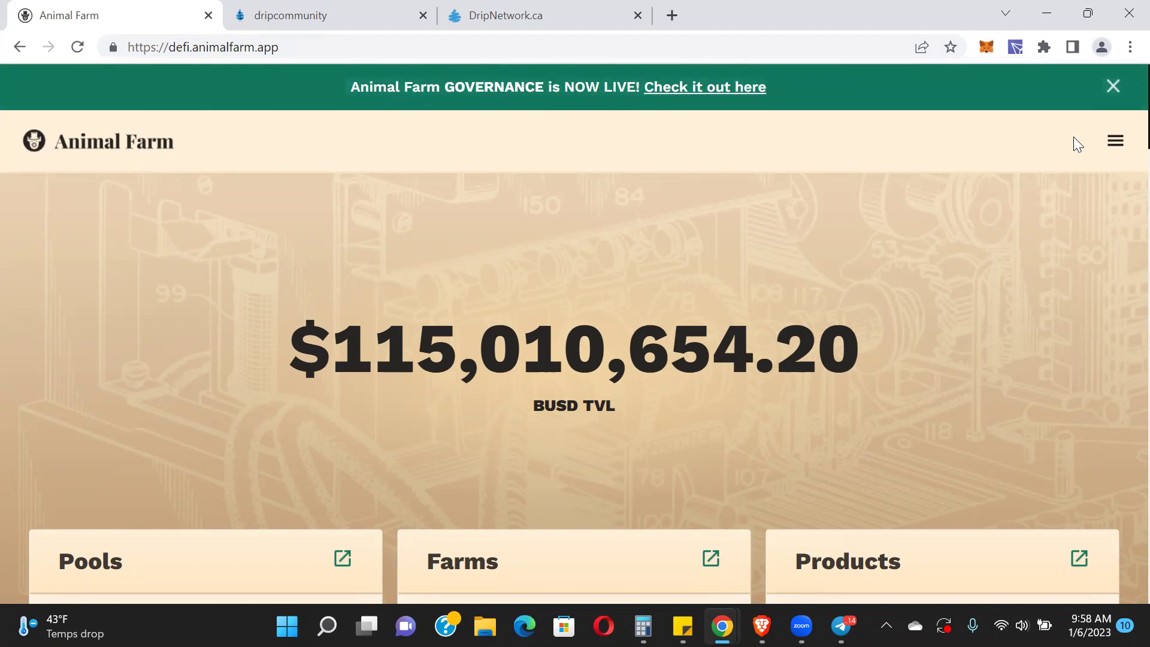
pyautogui.click(1108, 143)
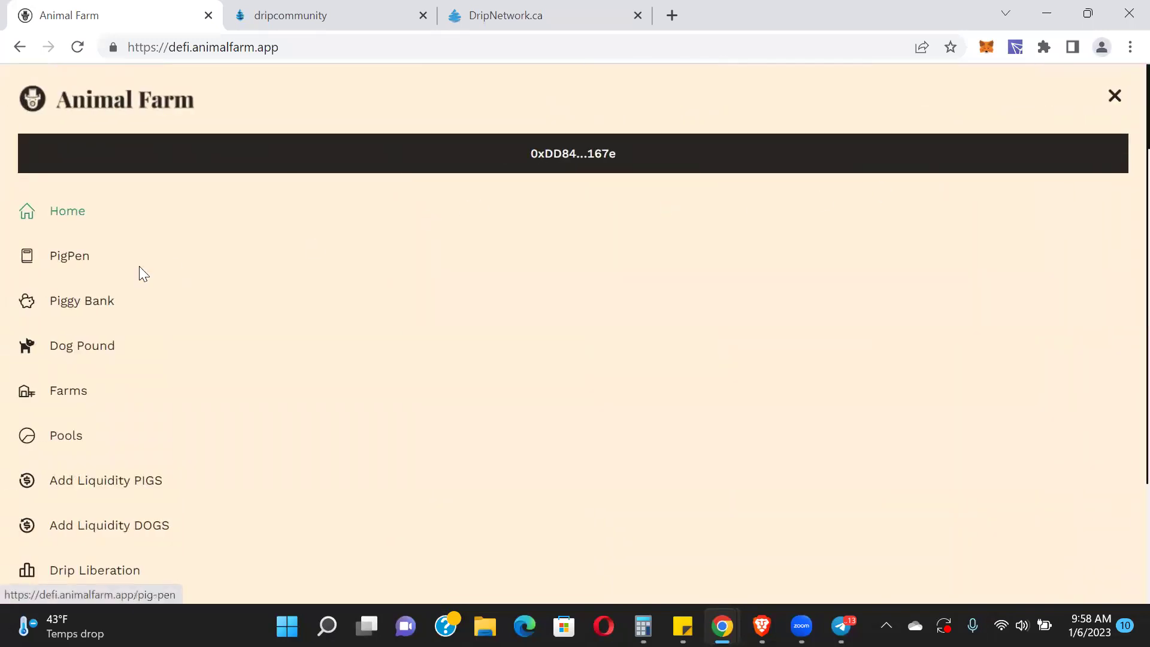
pyautogui.click(72, 260)
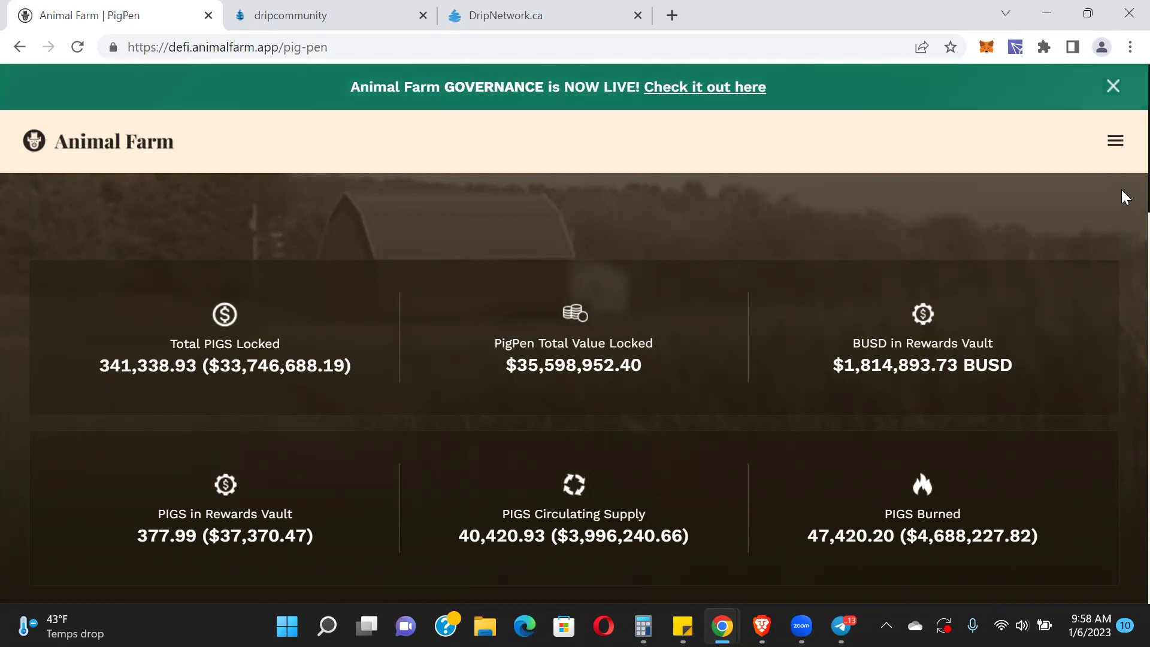
pyautogui.scroll(-8, 1123, 239)
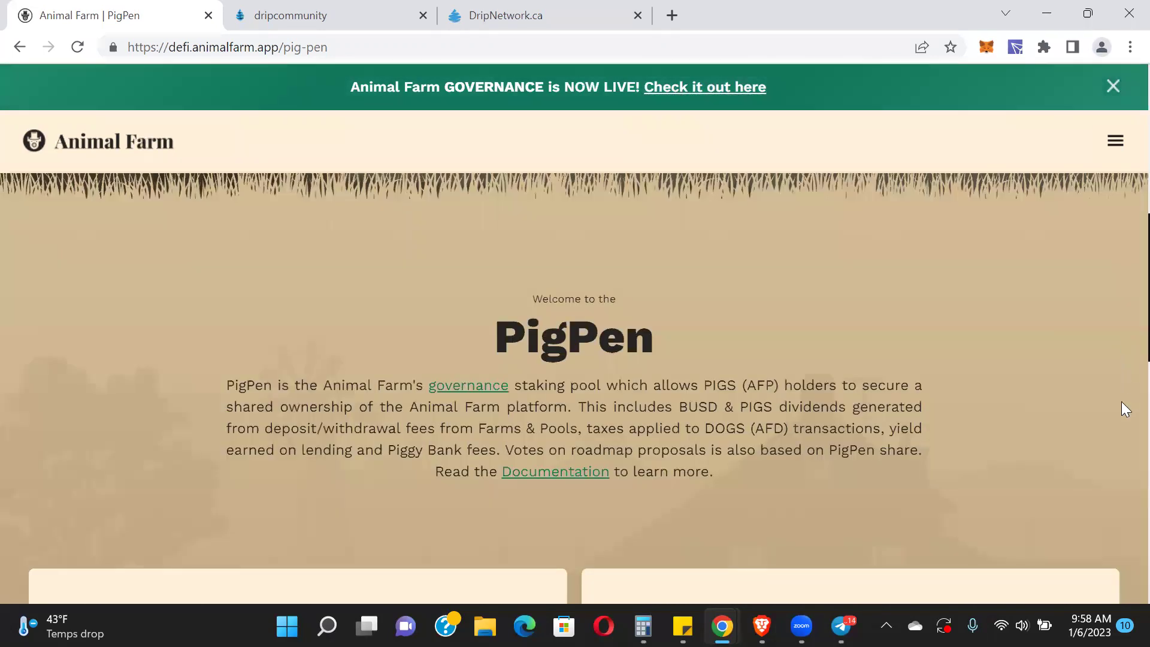
pyautogui.scroll(-9, 1121, 402)
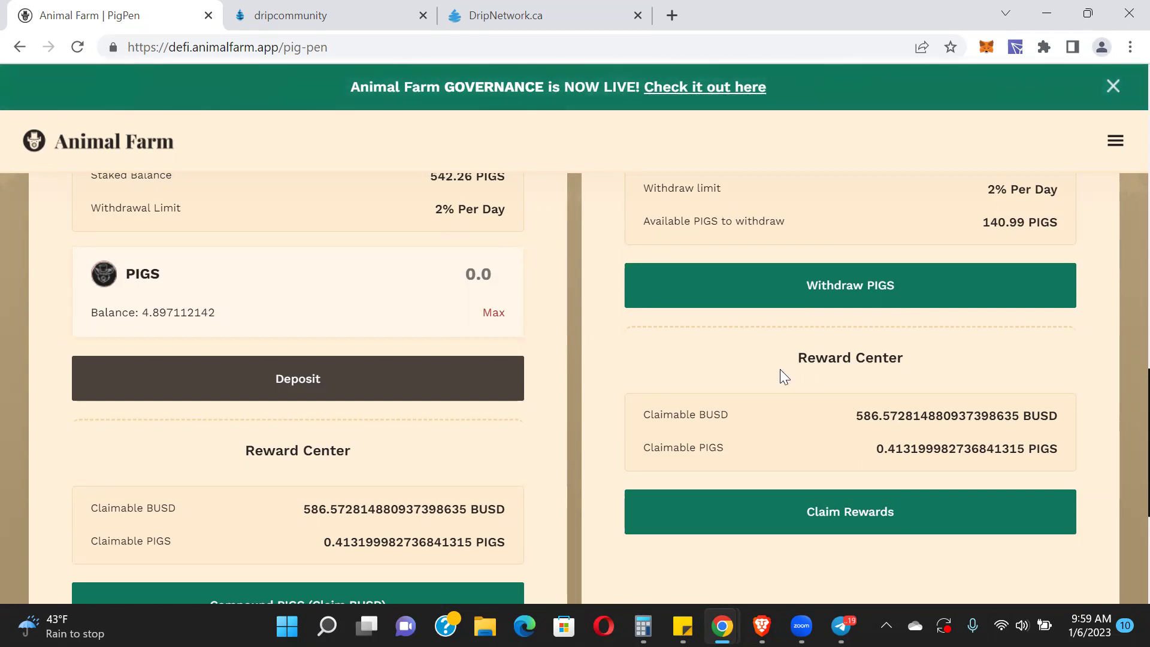
pyautogui.click(1118, 142)
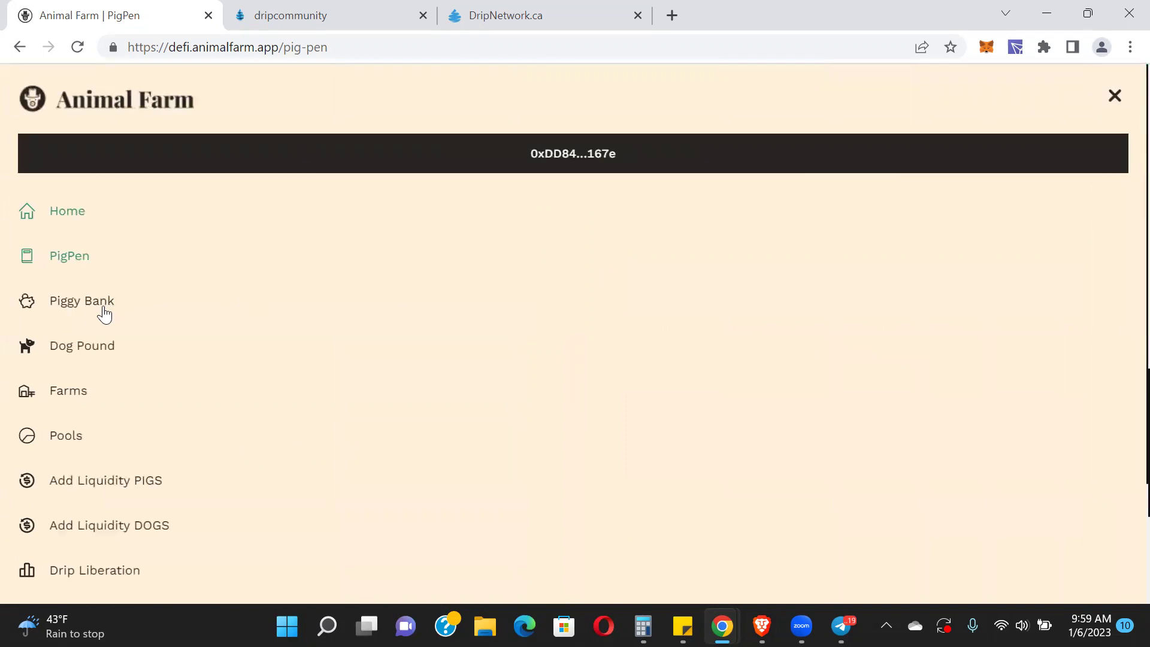
# Step: Look over the Dog Pound's DOGS Metrics, then return to the Animal Farm home dashboard
pyautogui.click(93, 350)
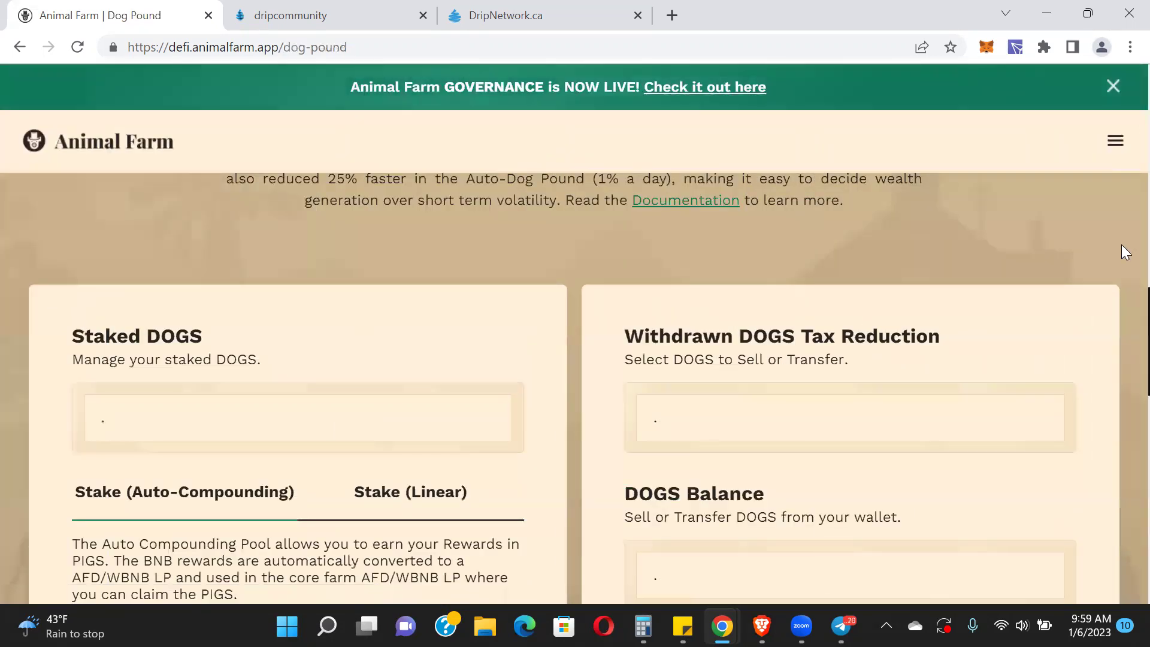
pyautogui.scroll(-10, 1122, 222)
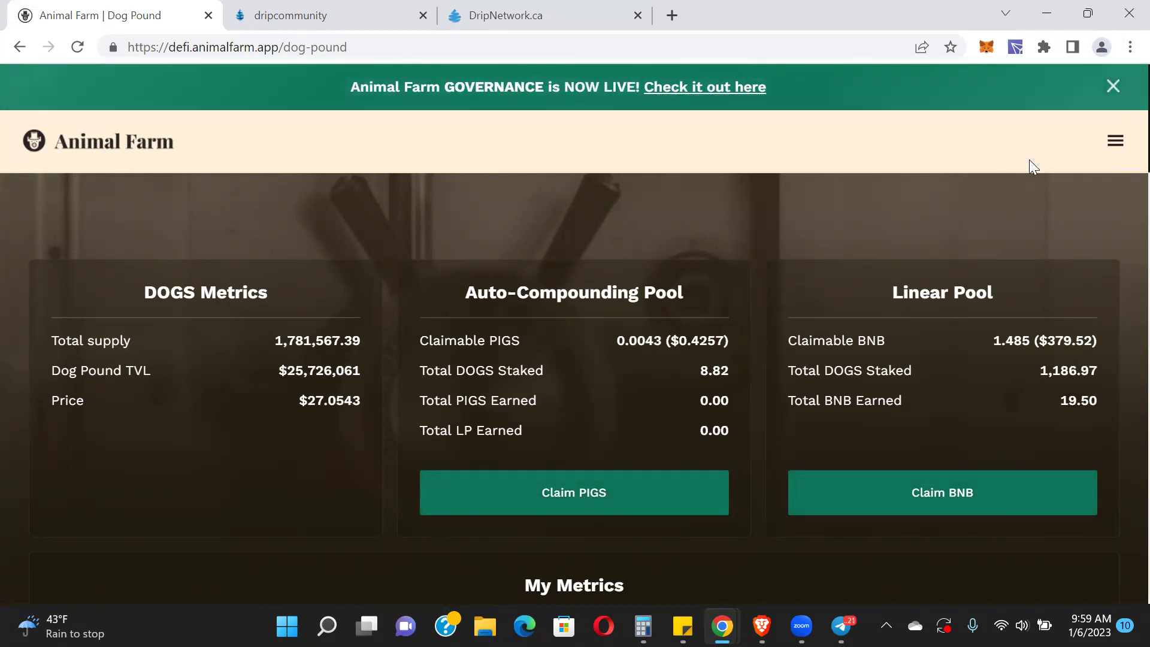
pyautogui.click(1112, 145)
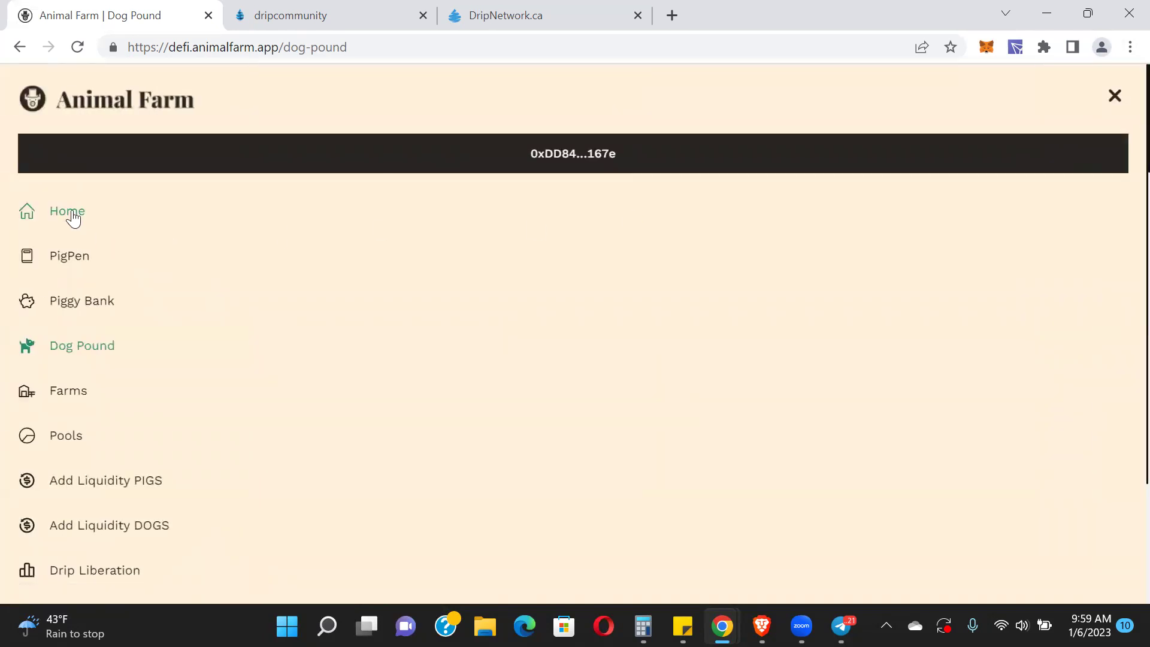
pyautogui.click(68, 212)
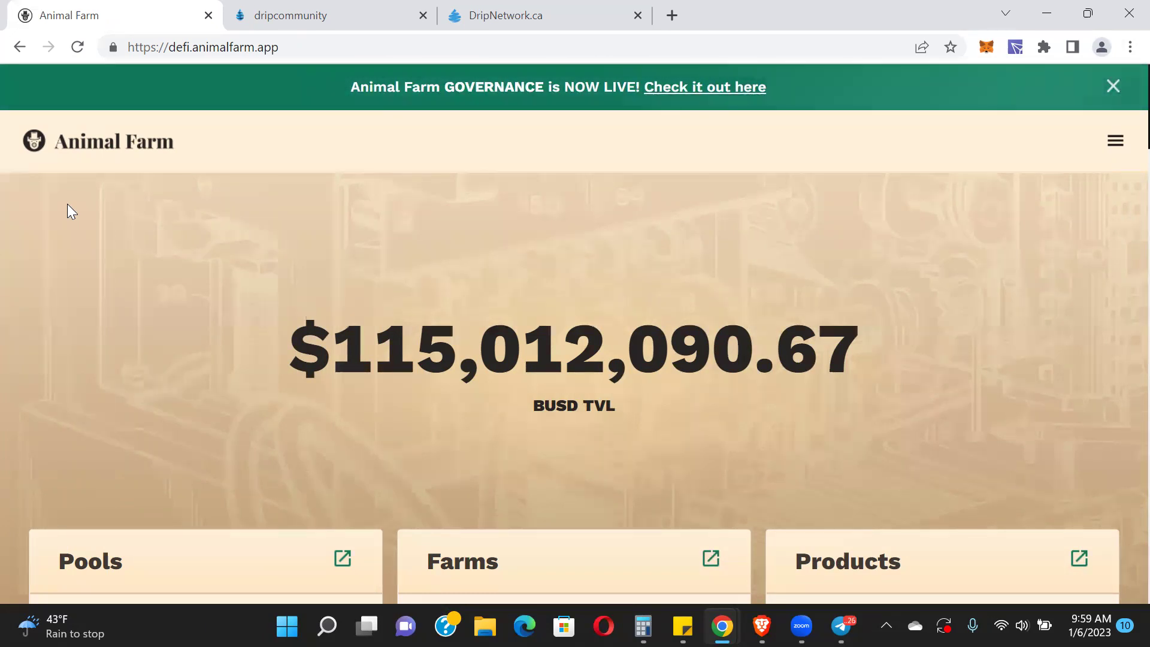
# Step: Visit the drip.community Fountain and Faucet pages, then open DripNetwork.ca's Faucet analytics dashboard
pyautogui.click(289, 8)
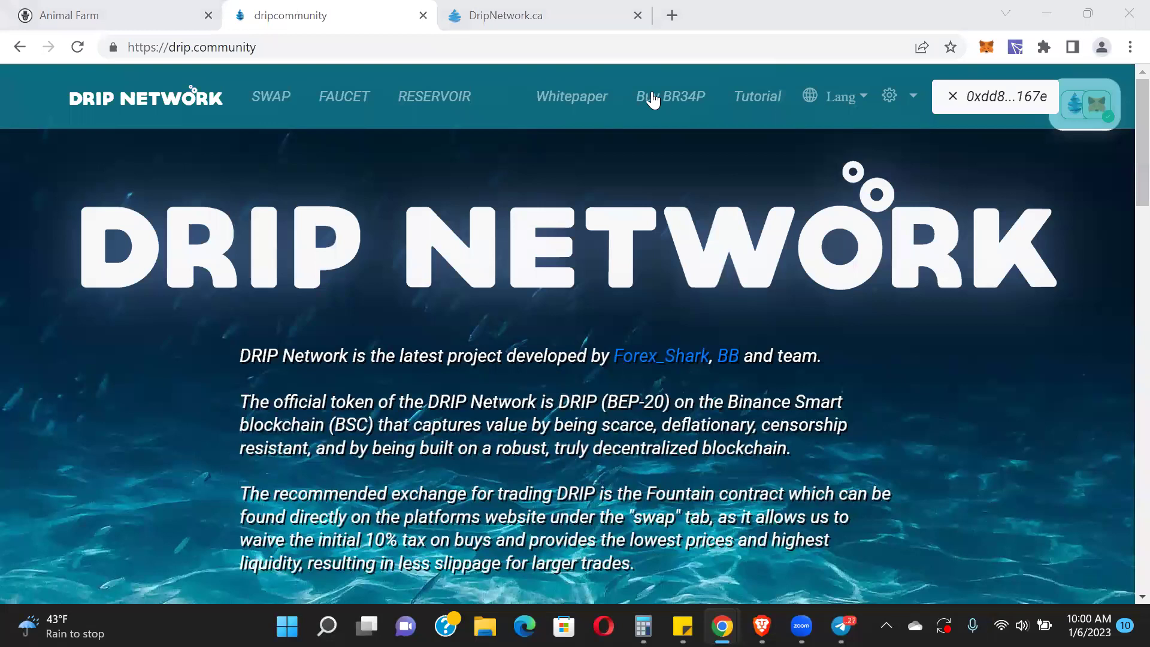
pyautogui.click(282, 97)
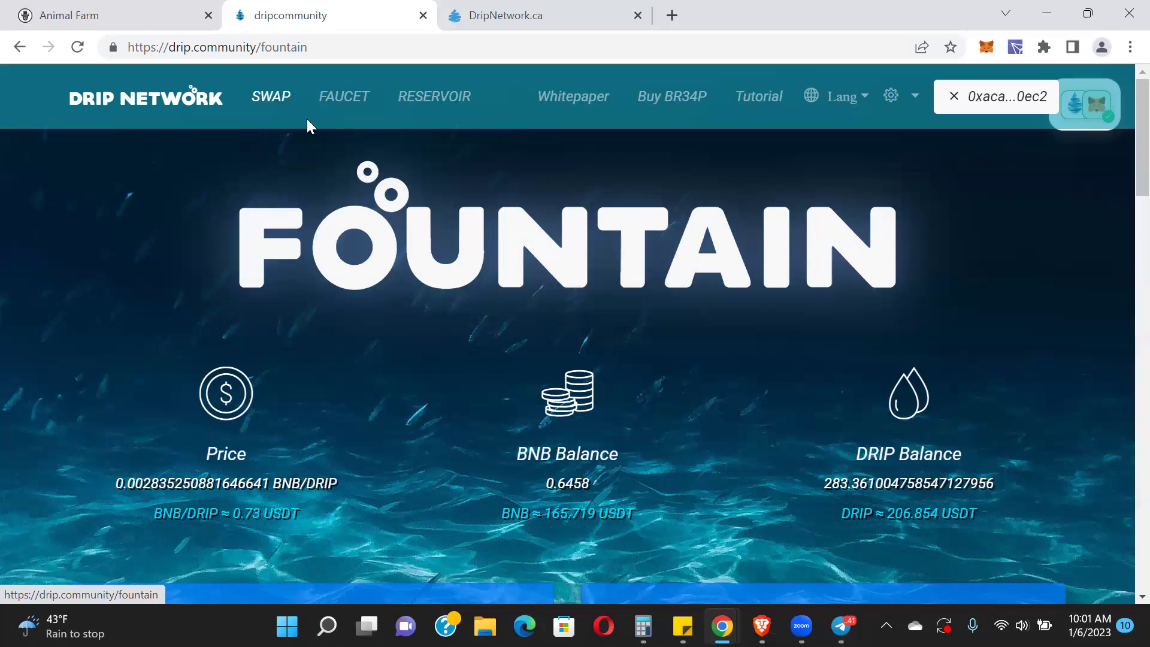
pyautogui.click(340, 106)
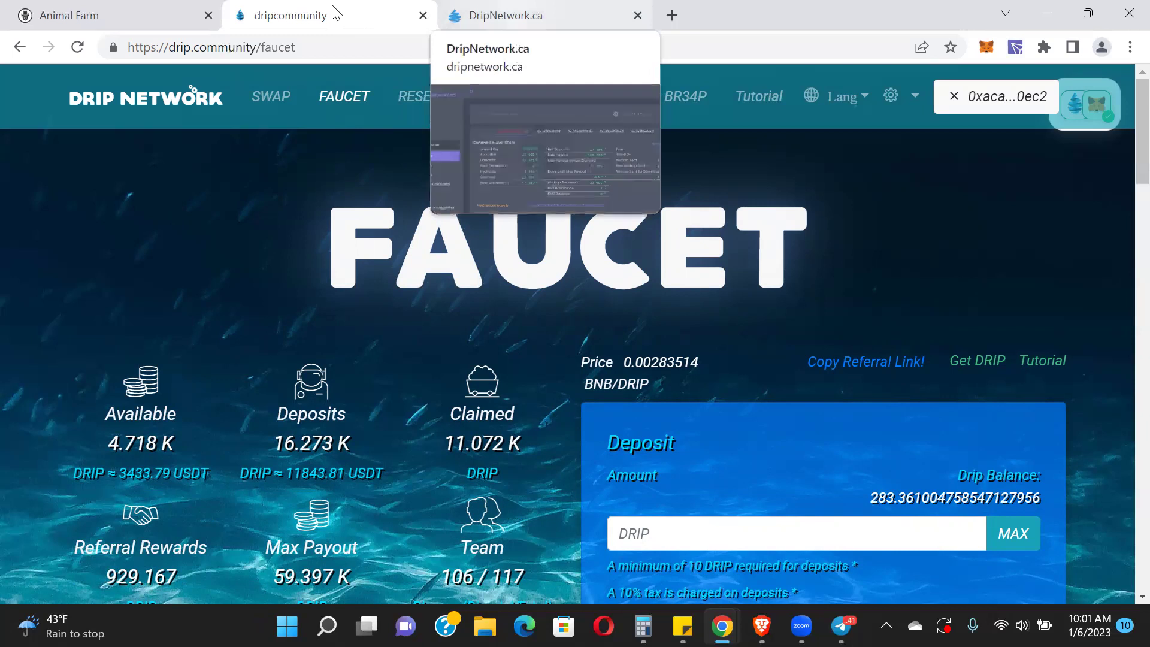
pyautogui.hotkey('ctrl', 'Tab')
pyautogui.click(72, 229)
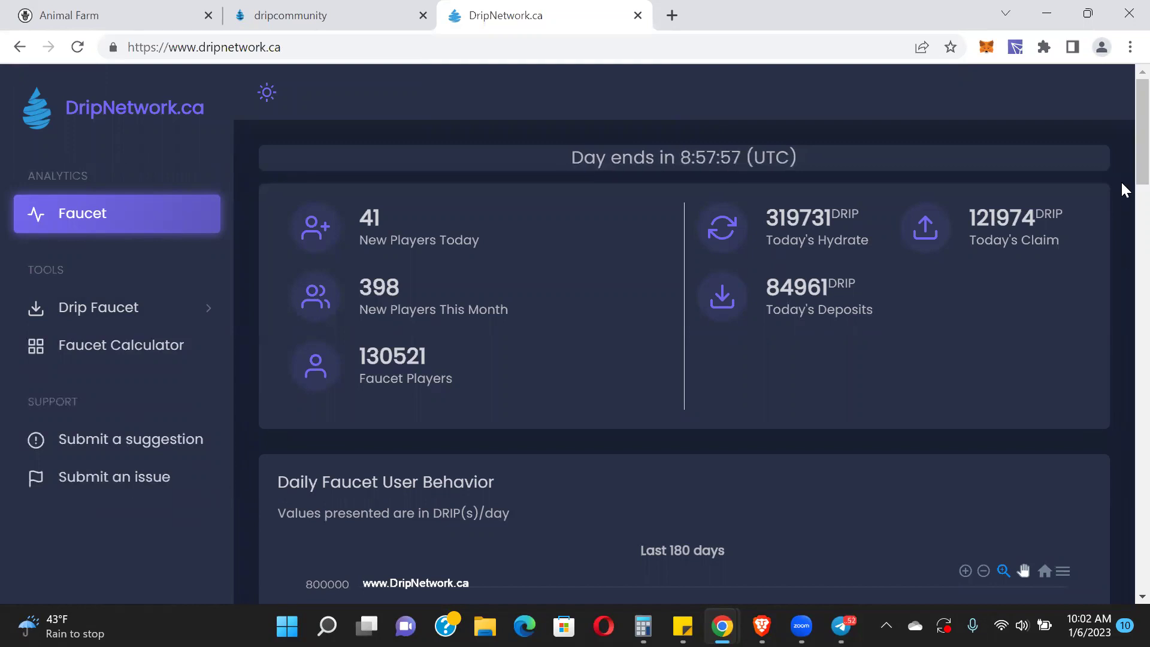
# Step: Scroll through DripNetwork.ca's daily faucet charts, then bring up the Brave window showing the drip.community Faucet
pyautogui.scroll(-2, 1123, 203)
pyautogui.scroll(-5, 1125, 209)
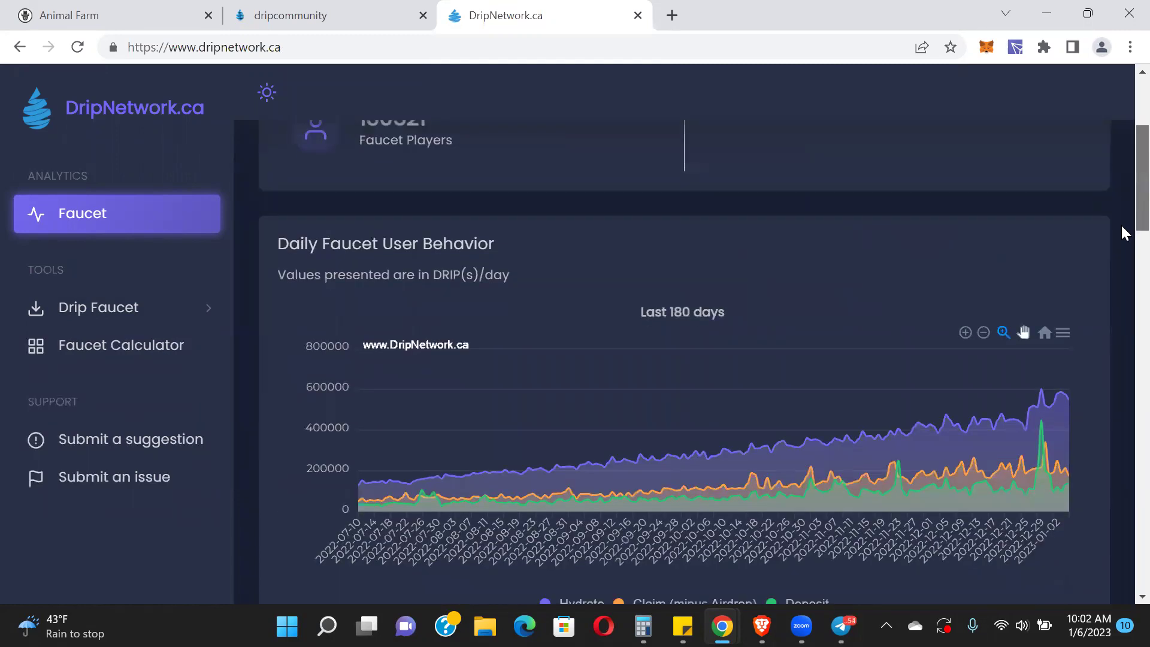
pyautogui.scroll(-2, 1124, 297)
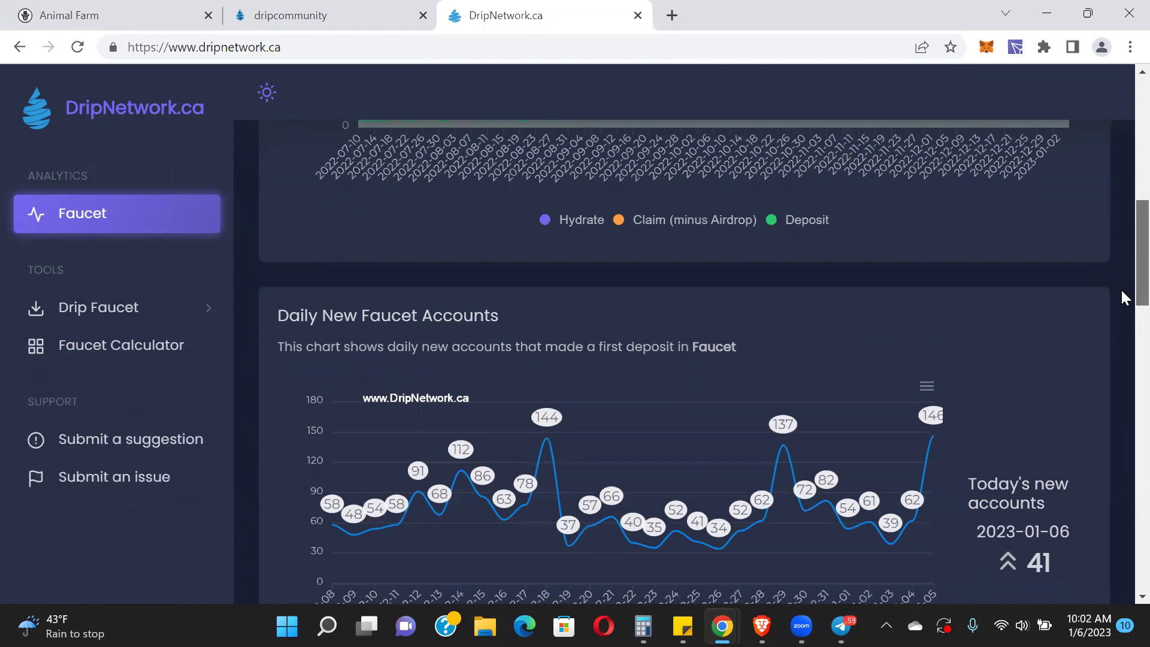
pyautogui.scroll(10, 1122, 203)
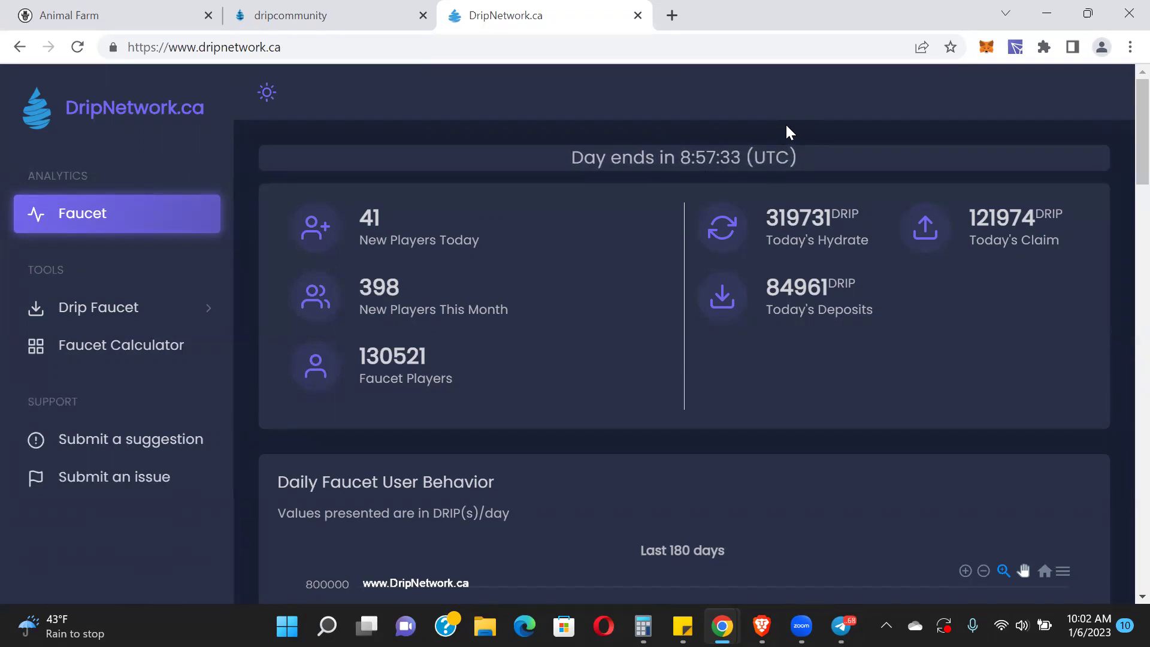
pyautogui.click(762, 626)
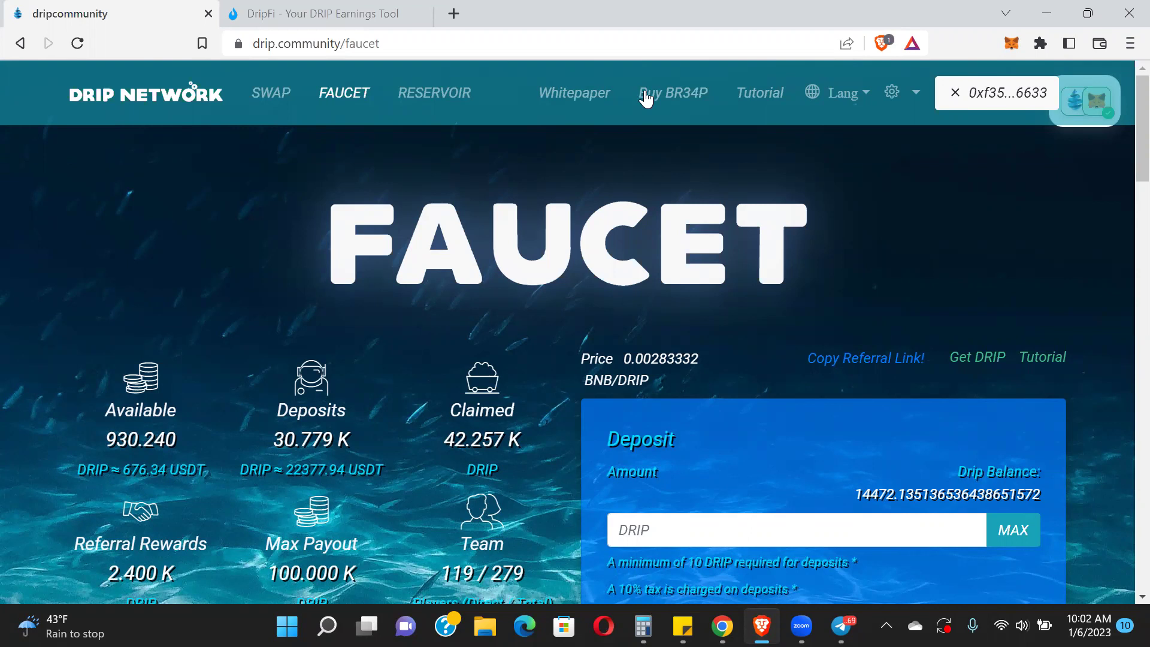
# Step: Reload the faucet, connect the MetaMask wallet, and scroll down to the CLAIM button showing 11.963 K DRIP
pyautogui.click(82, 51)
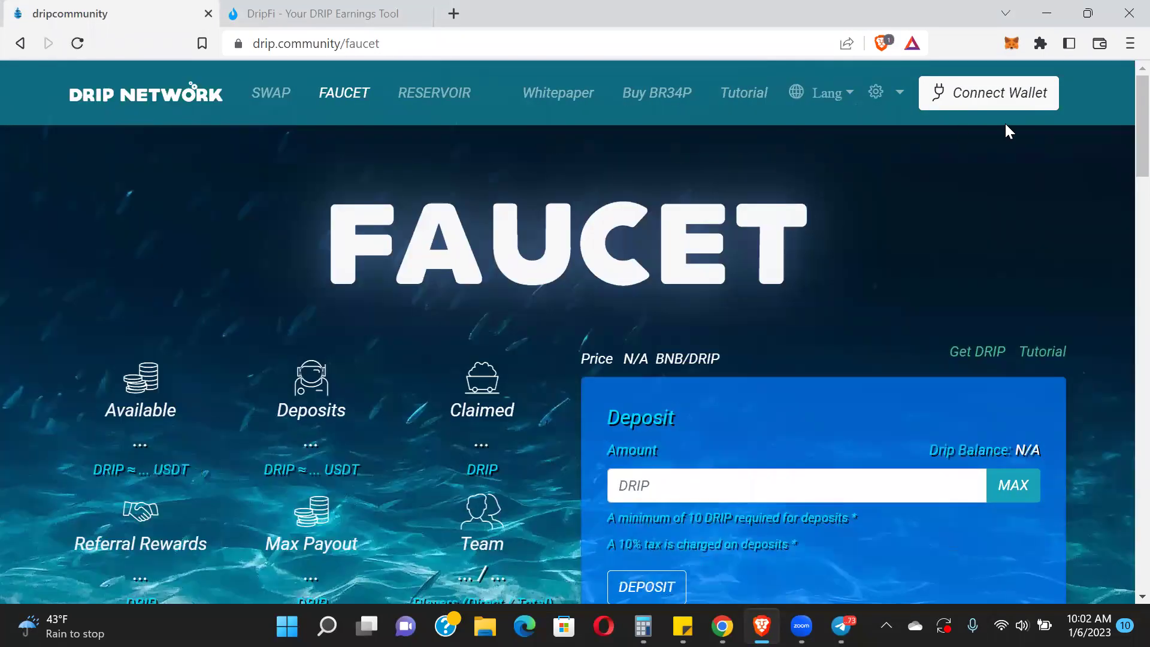
pyautogui.click(979, 108)
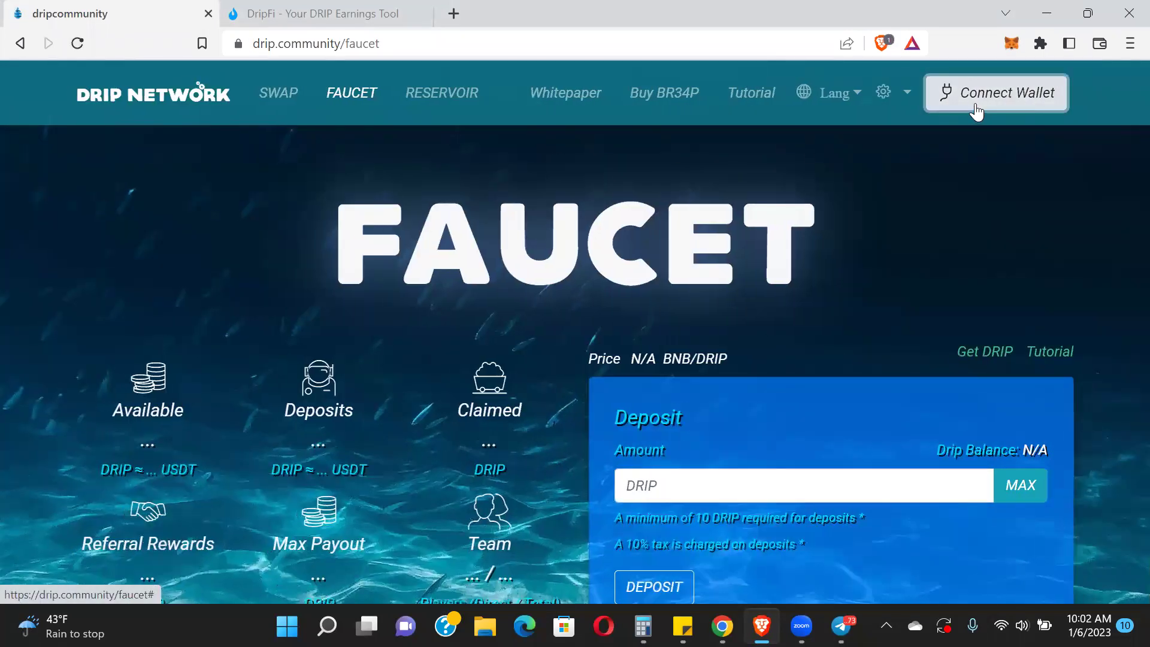
pyautogui.click(412, 235)
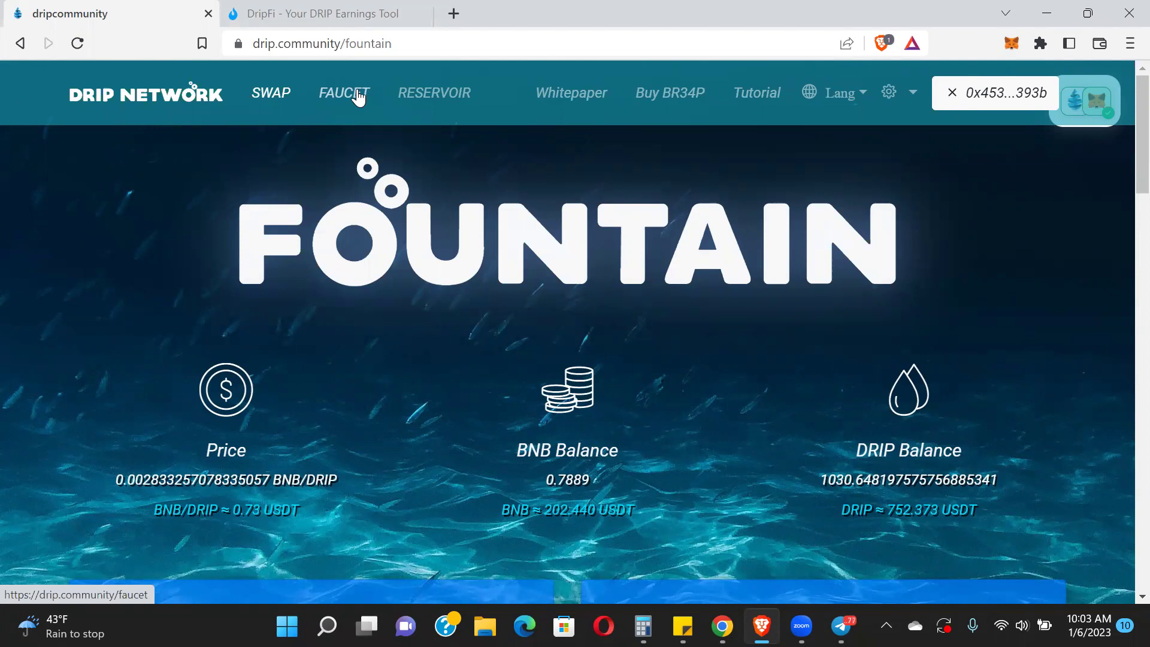
pyautogui.click(358, 97)
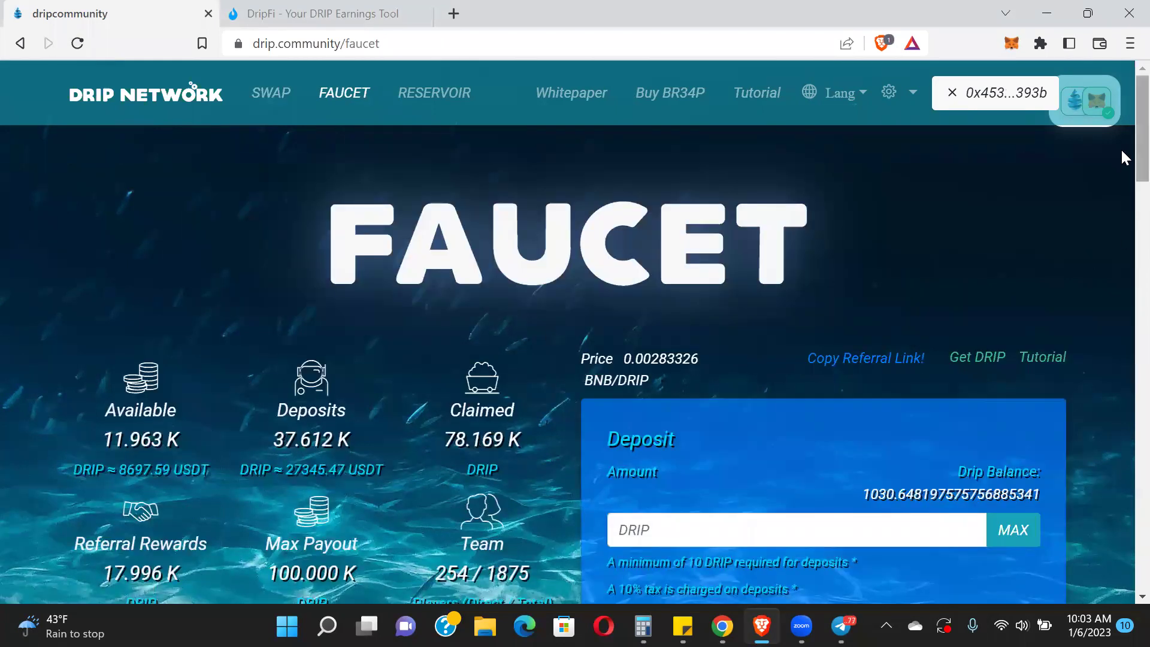
pyautogui.scroll(-2, 1124, 204)
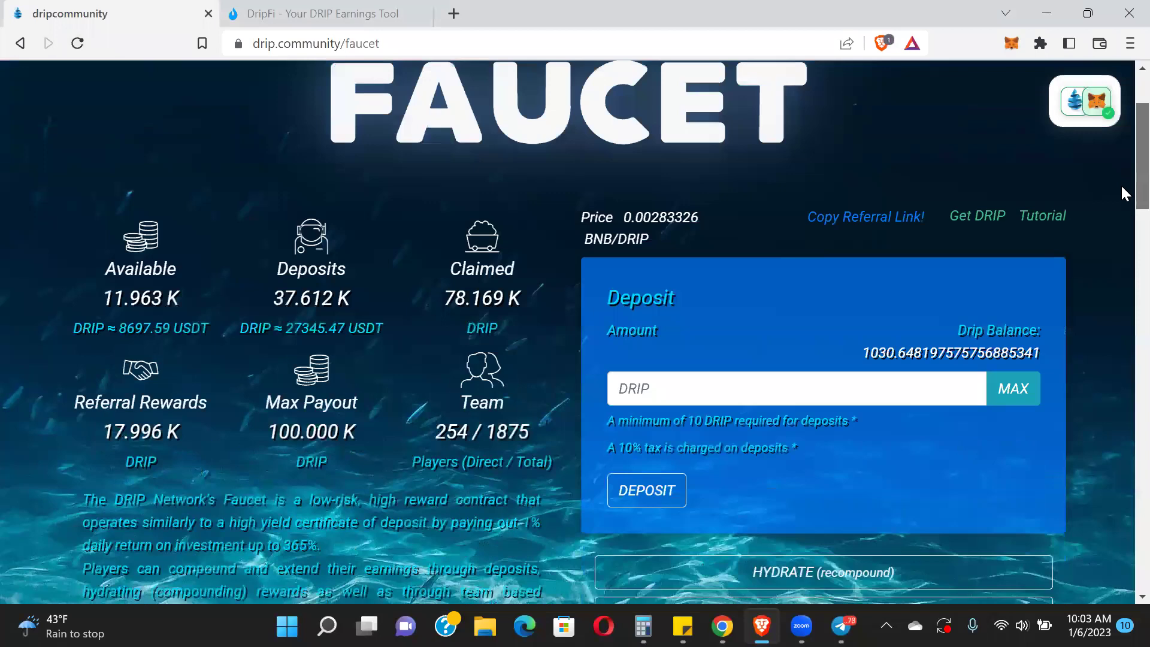
pyautogui.scroll(-2, 1120, 192)
# Step: Claim the available faucet DRIP, confirm it in MetaMask, and dismiss the Transaction Success message
pyautogui.click(923, 527)
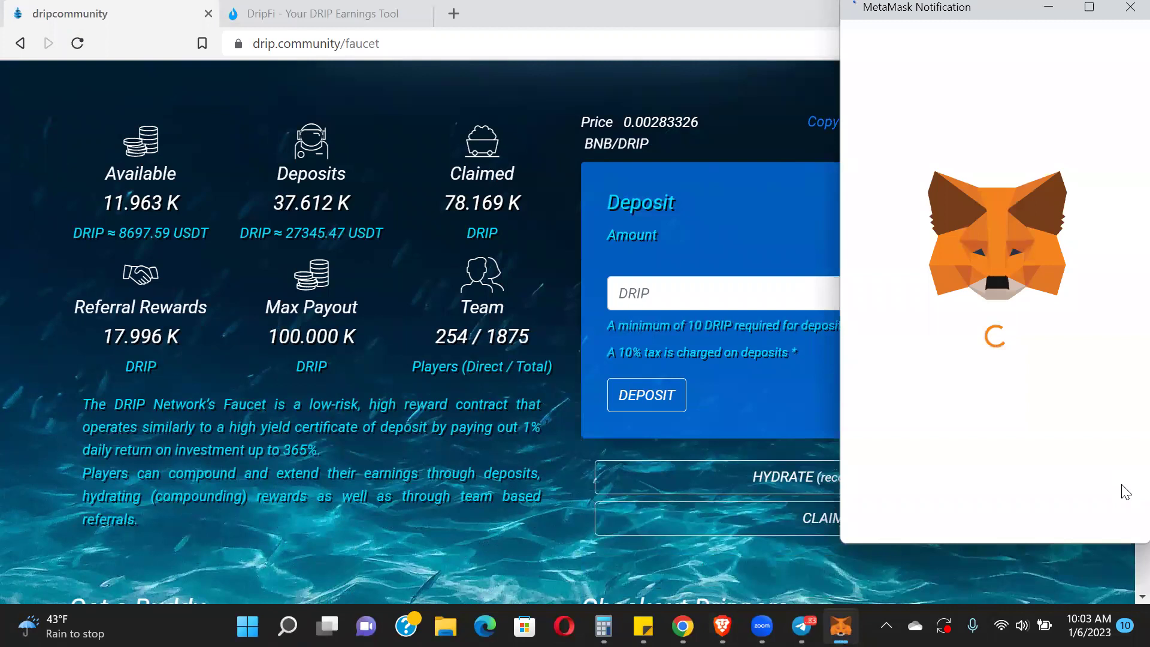
pyautogui.scroll(-3, 1125, 492)
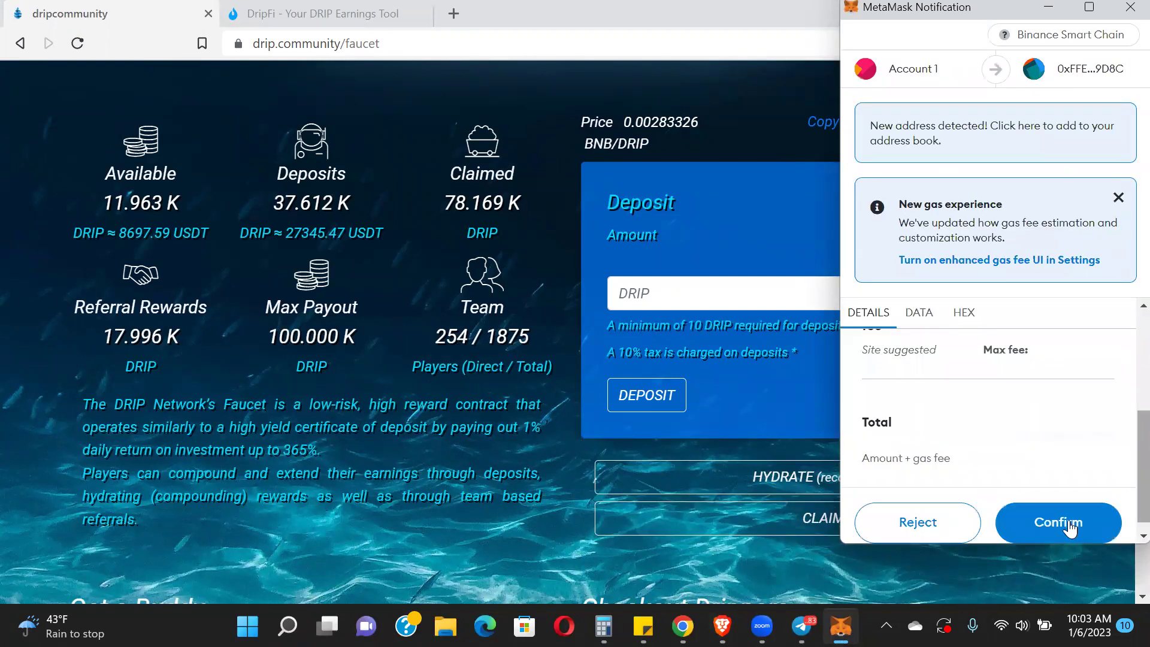
pyautogui.click(1067, 521)
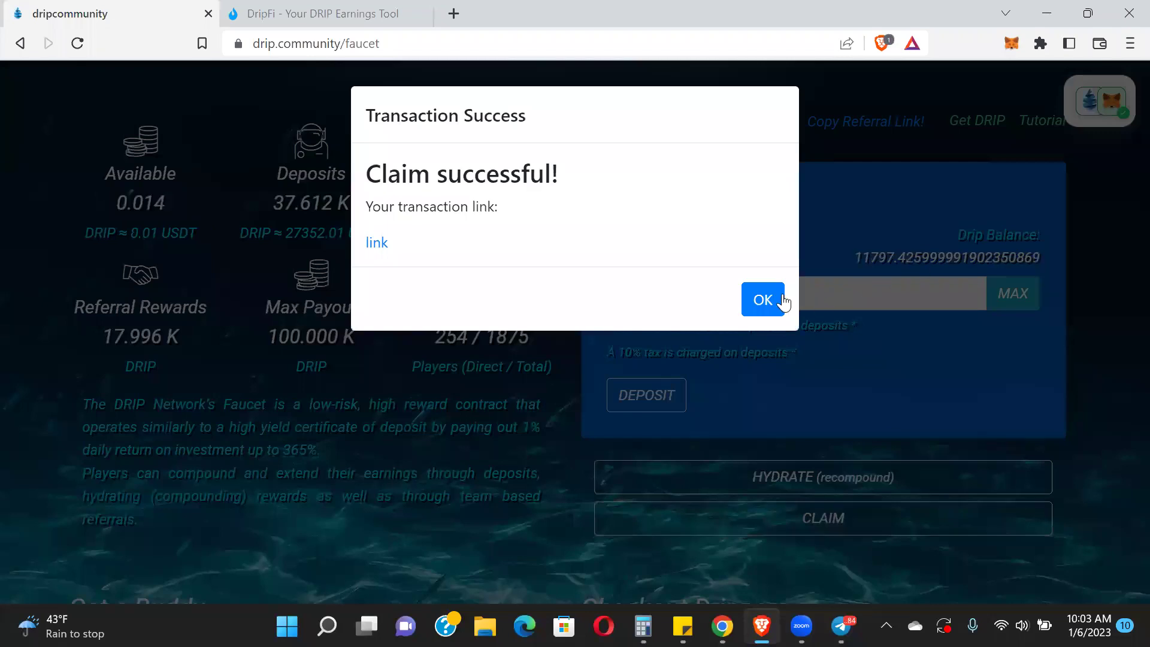
pyautogui.click(783, 302)
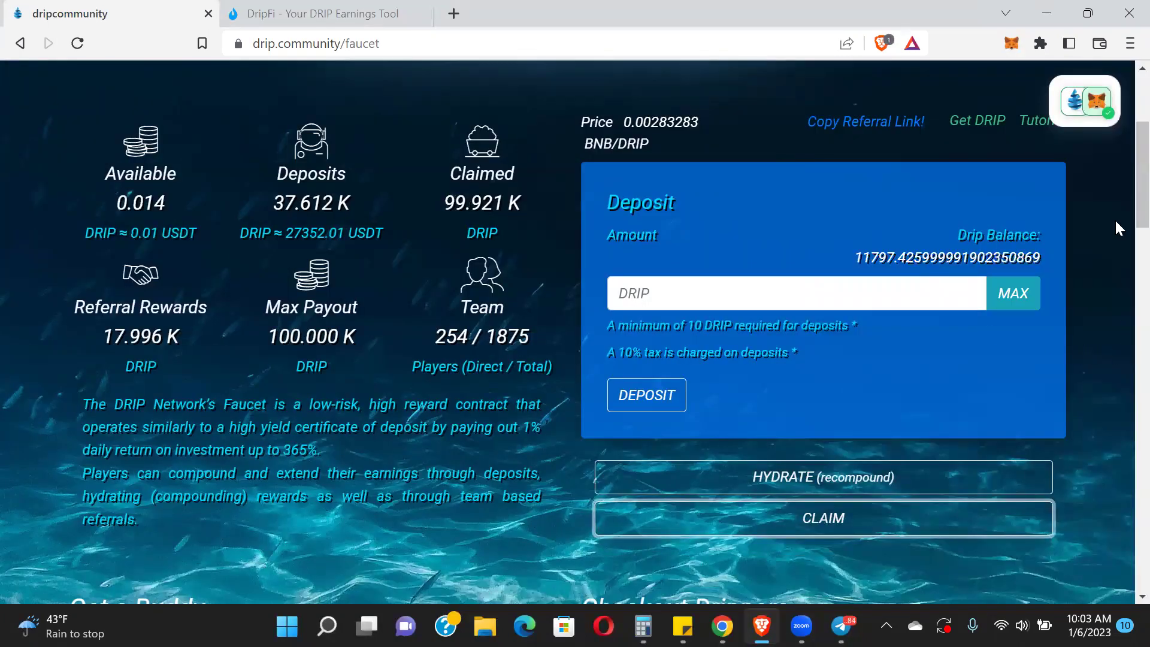
# Step: Scroll down the faucet page to the Team Viewer, Team Airdrop and Direct Airdrop panel
pyautogui.scroll(-1, 1122, 218)
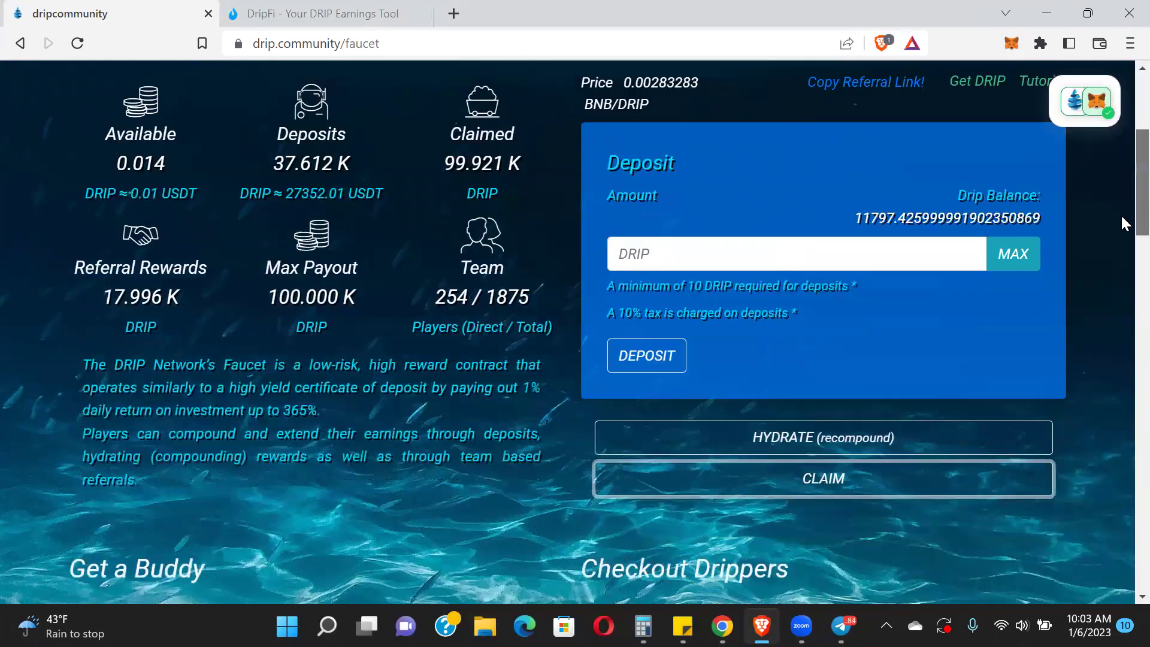
pyautogui.scroll(-10, 1122, 222)
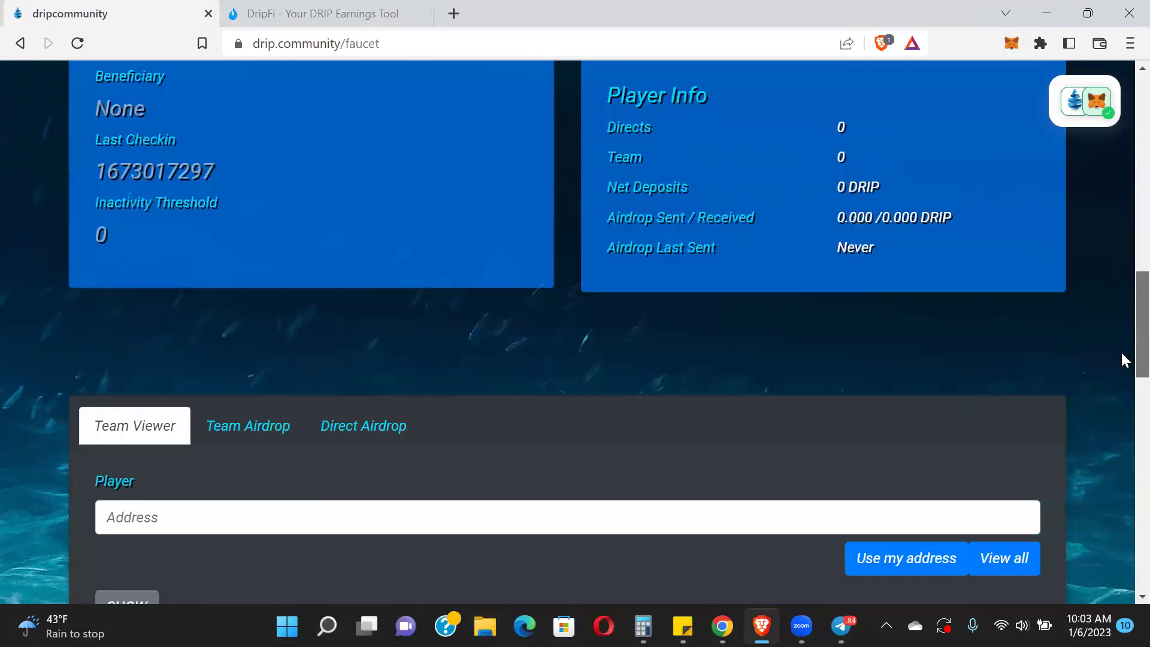
pyautogui.scroll(-3, 1123, 359)
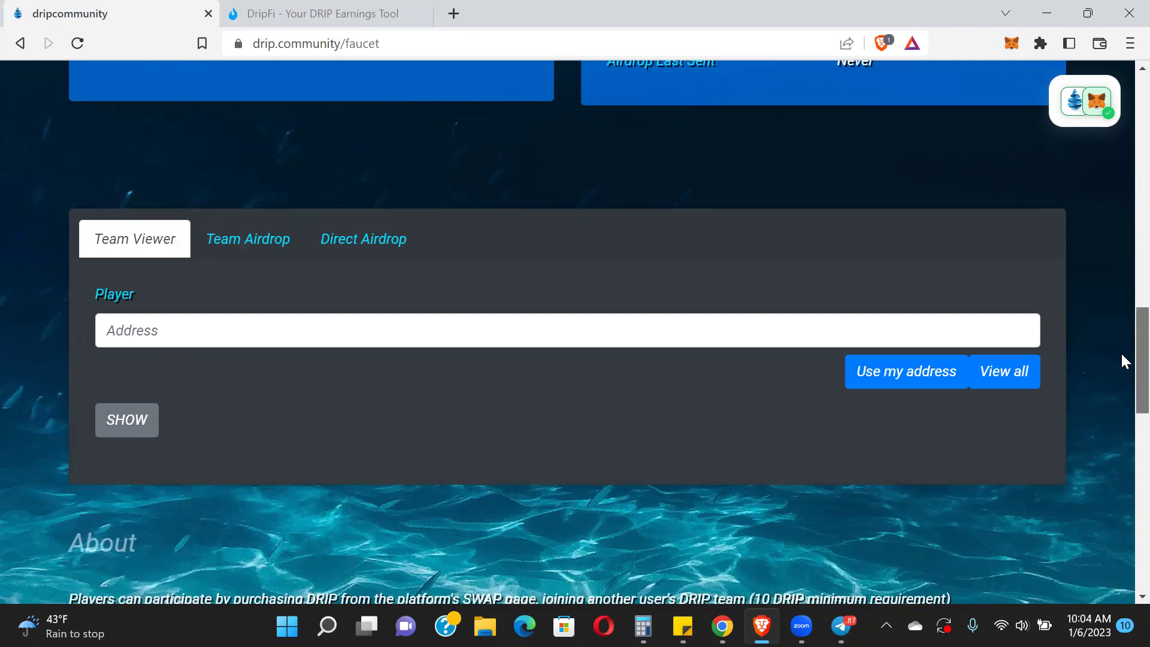
pyautogui.scroll(-1, 1122, 358)
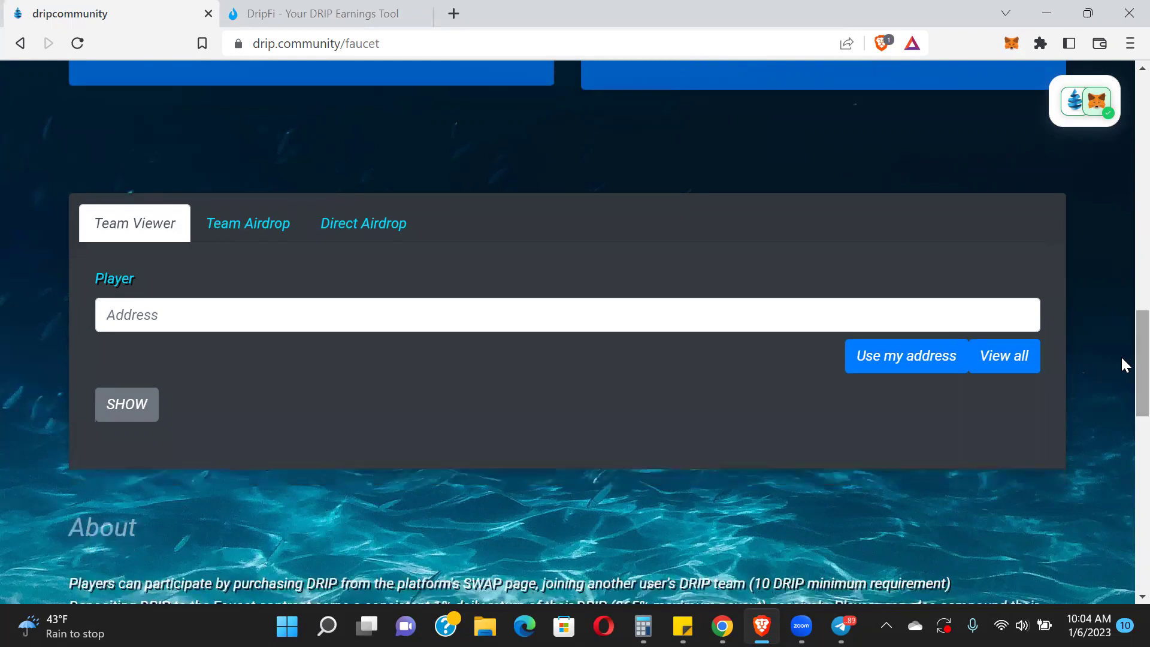
# Step: Set a Team Airdrop from your own address with 100+ DRIP minimum net deposits and a 1000 DRIP budget, then run it
pyautogui.click(252, 226)
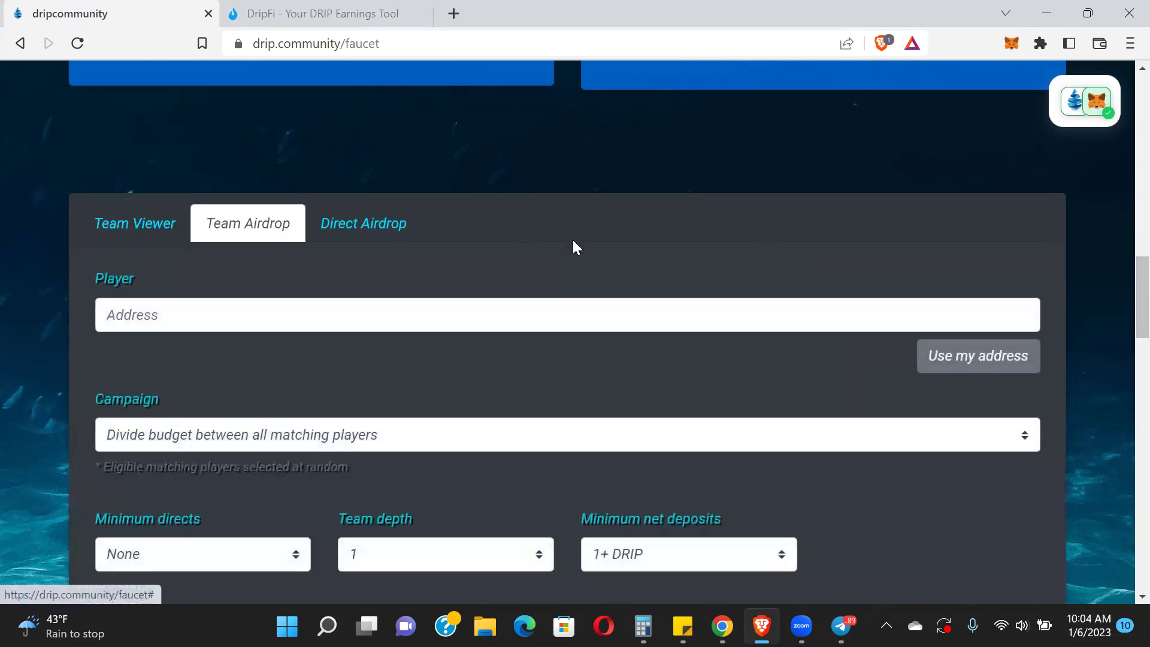
pyautogui.click(965, 368)
pyautogui.scroll(-3, 1120, 293)
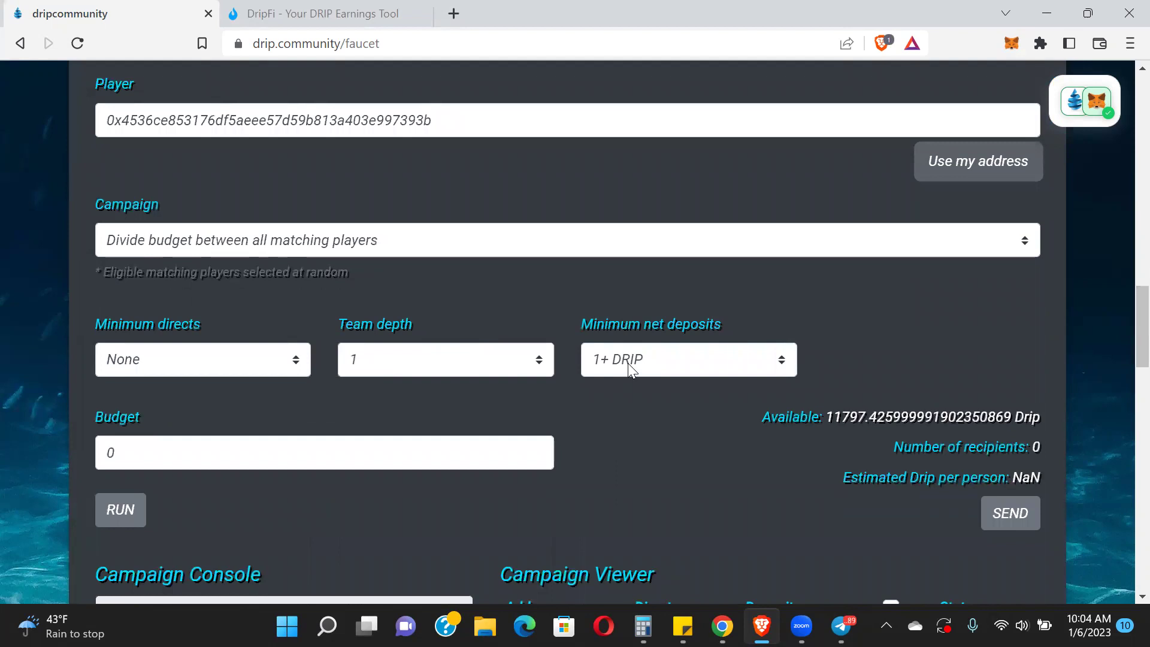
pyautogui.click(628, 363)
pyautogui.click(640, 440)
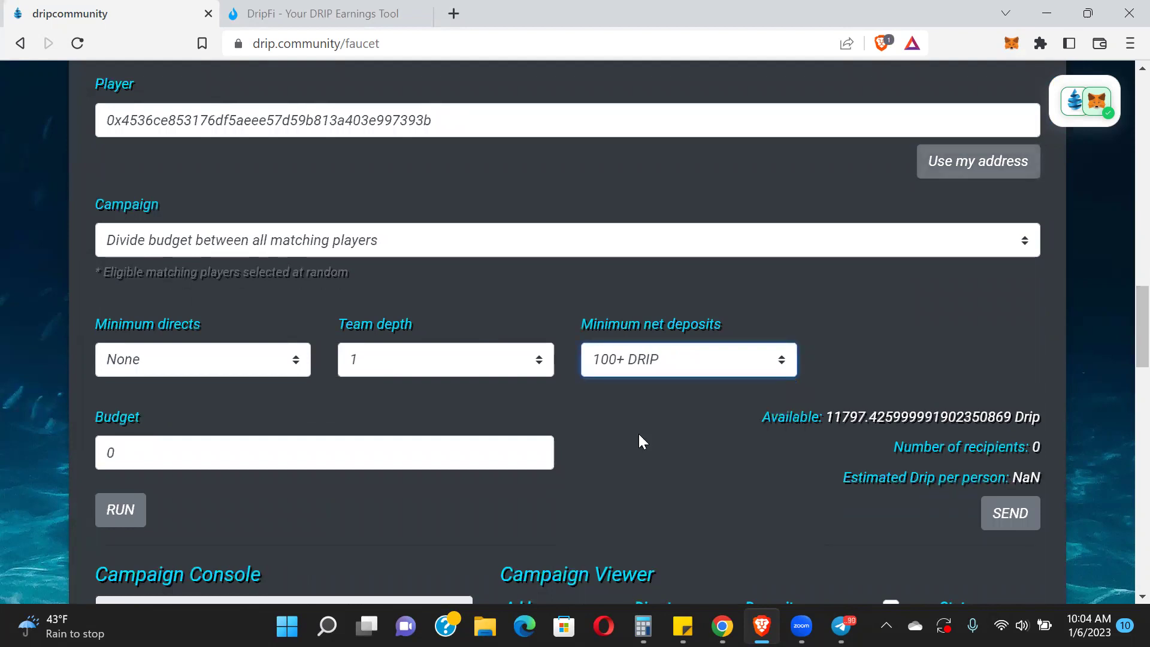
pyautogui.click(470, 441)
pyautogui.write('10')
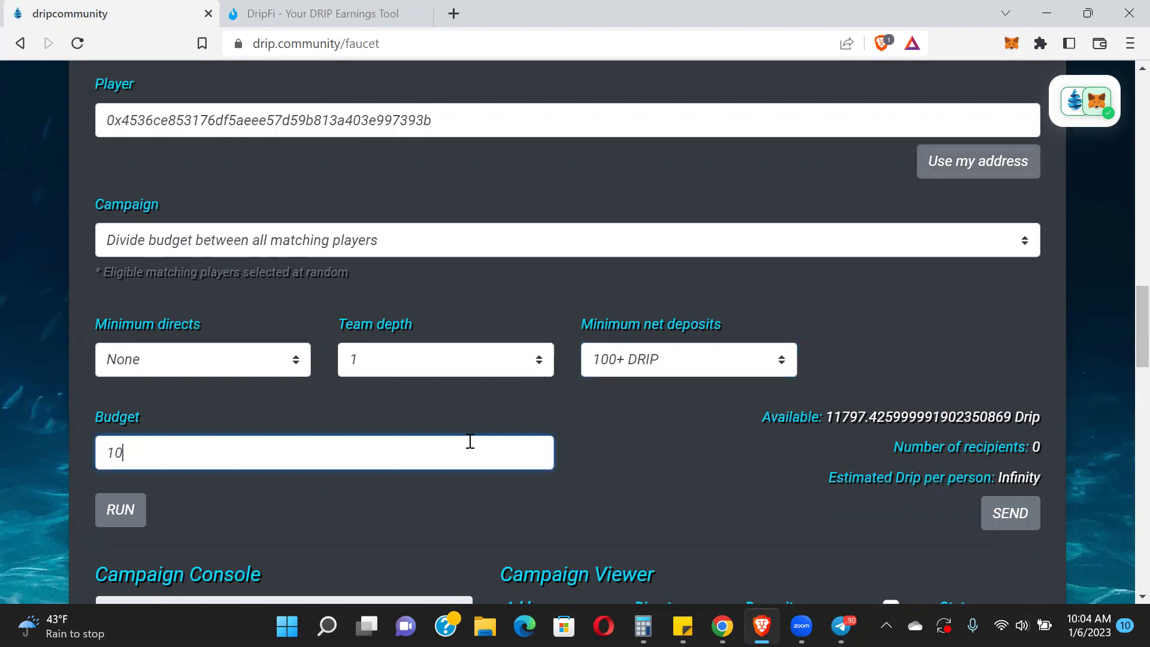
pyautogui.write('00')
pyautogui.click(121, 511)
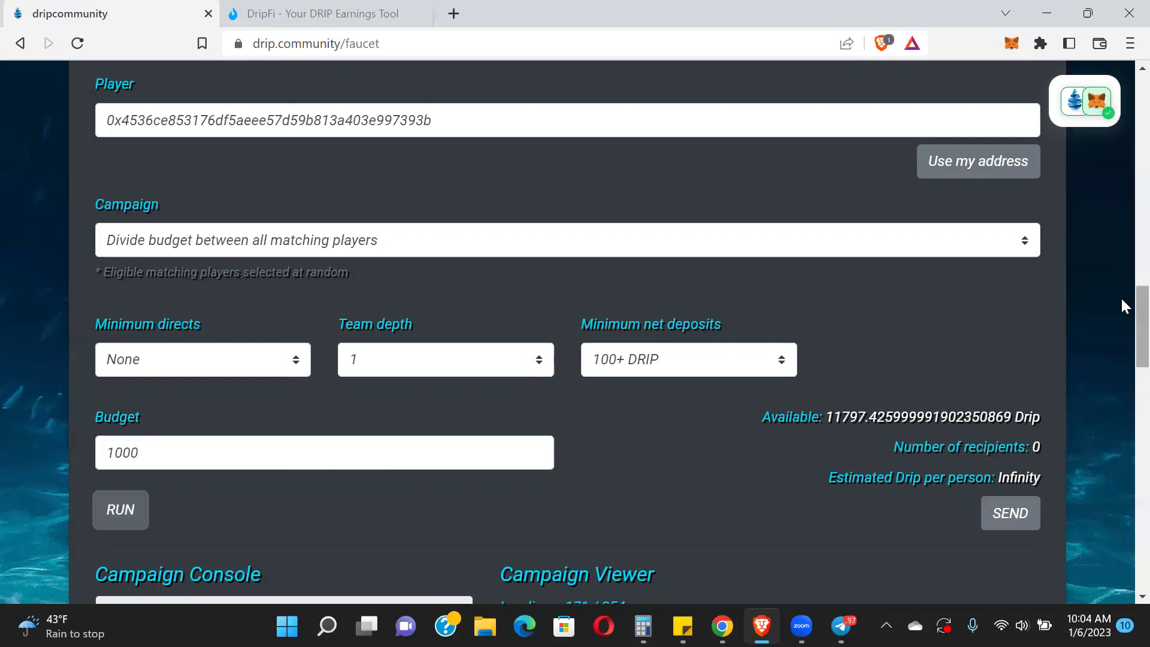
# Step: Scroll through the Campaign Console and Campaign Viewer, which list 122 eligible players out of 254 candidates
pyautogui.scroll(-6, 1122, 296)
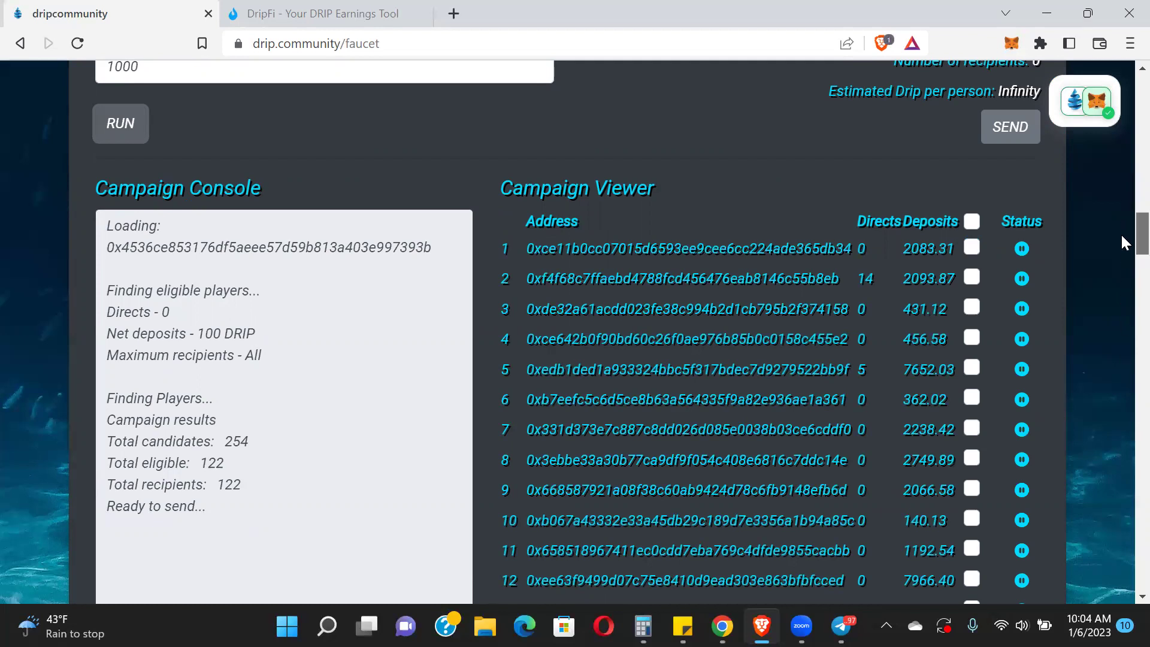
pyautogui.scroll(-1, 1124, 244)
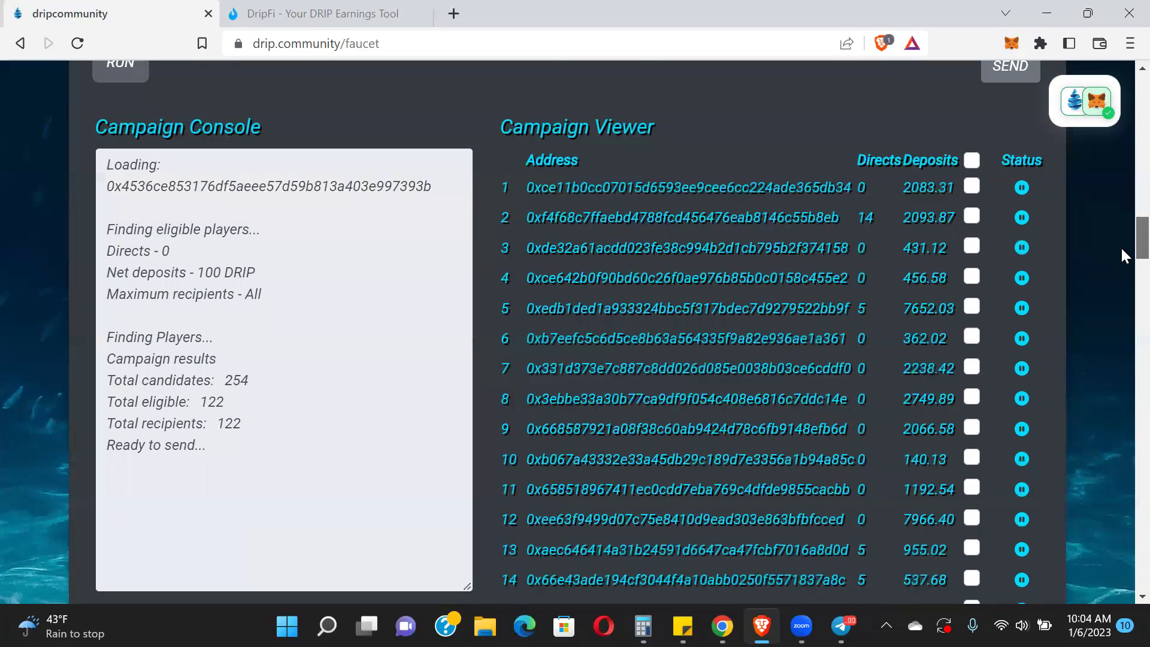
pyautogui.scroll(-2, 1123, 250)
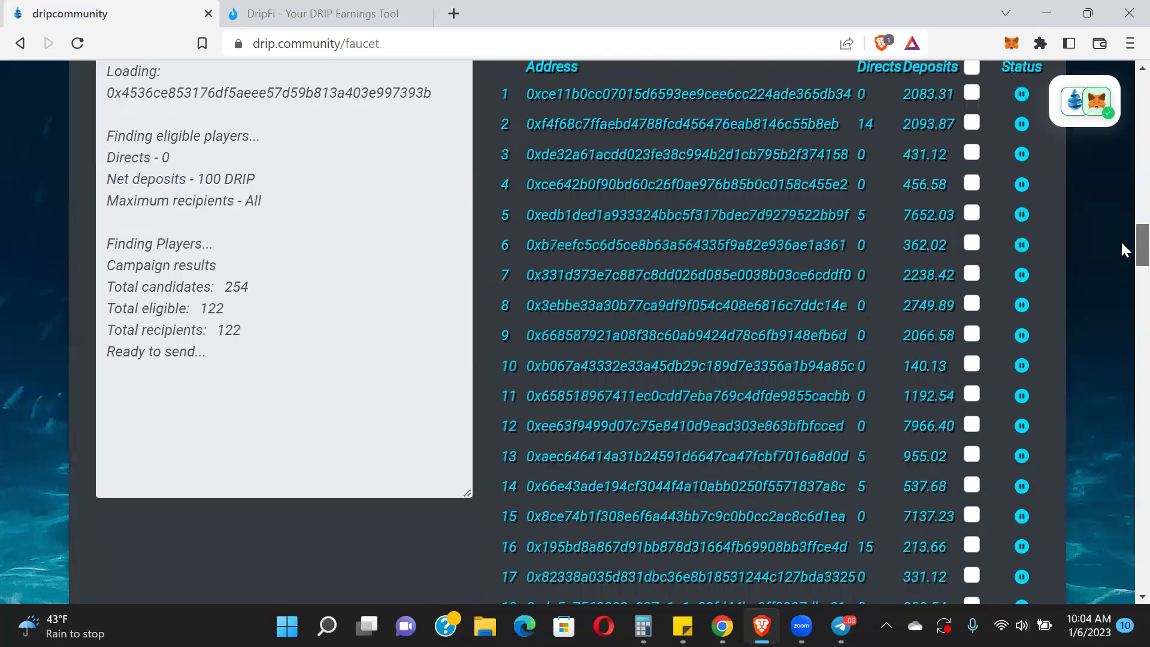
pyautogui.scroll(2, 1124, 249)
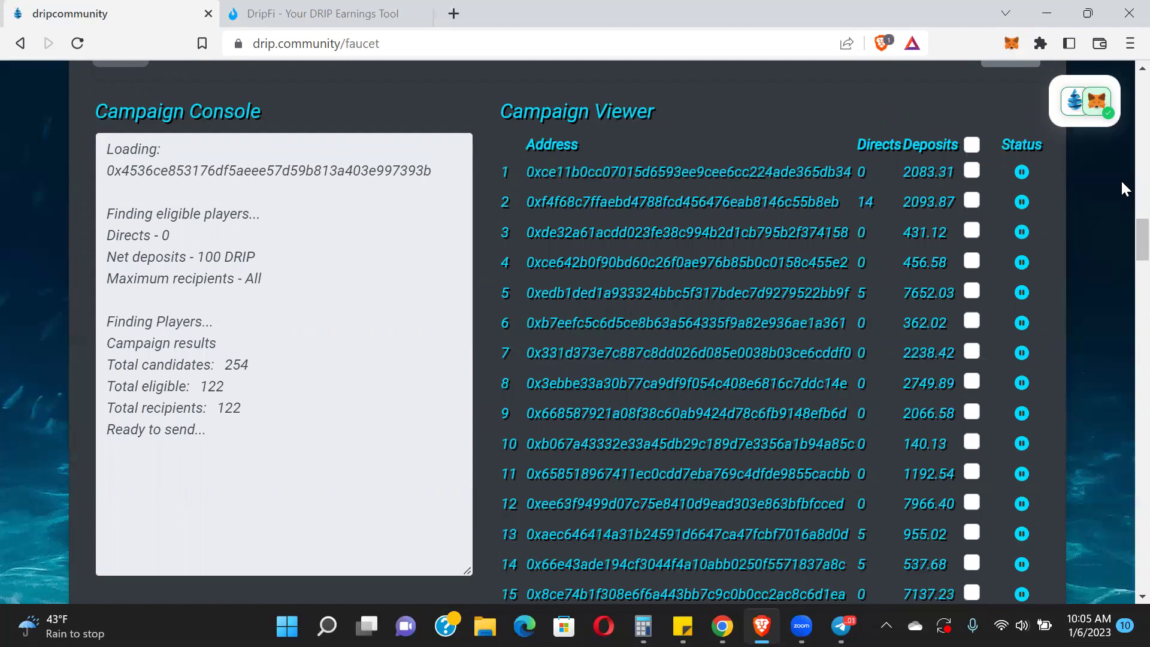
# Step: Tick the Campaign Viewer rows 2, 8, 15, 10 and 19 as recipients, for an estimated 200 DRIP each
pyautogui.click(973, 205)
pyautogui.click(971, 383)
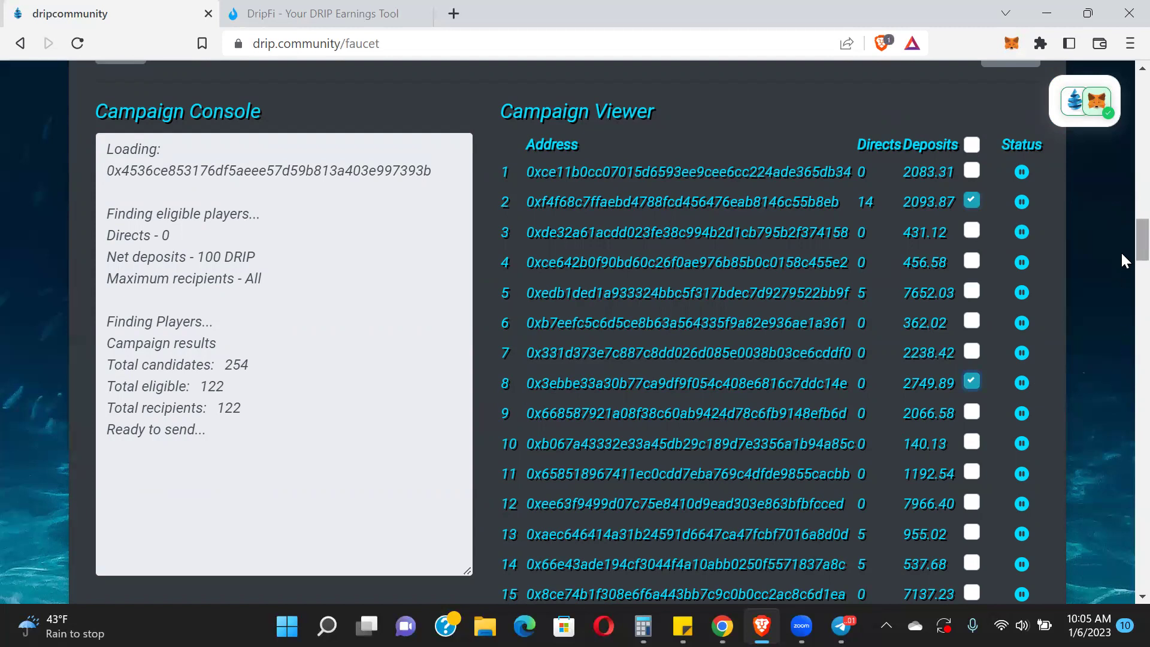
pyautogui.scroll(-2, 1123, 264)
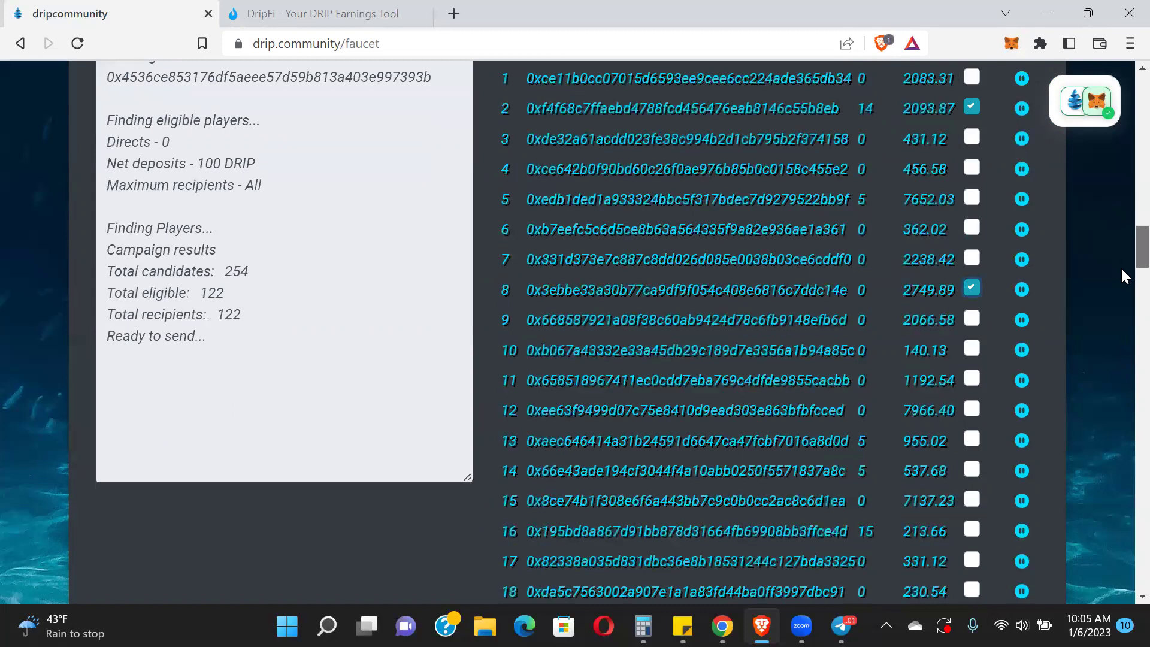
pyautogui.scroll(-2, 1120, 266)
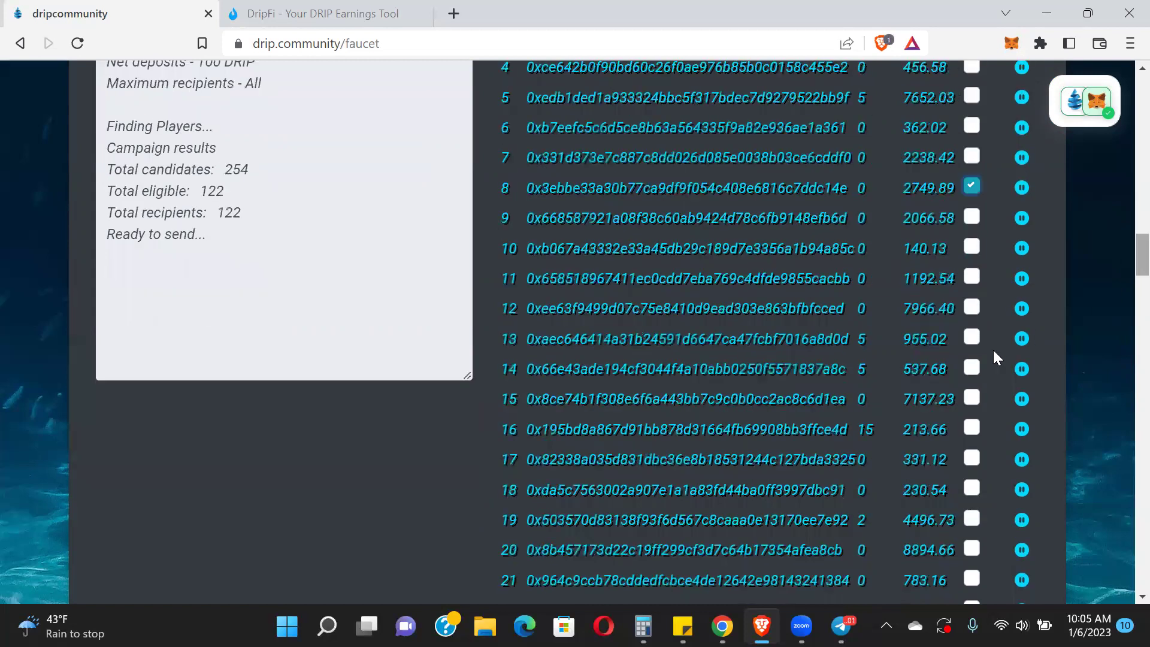
pyautogui.click(972, 401)
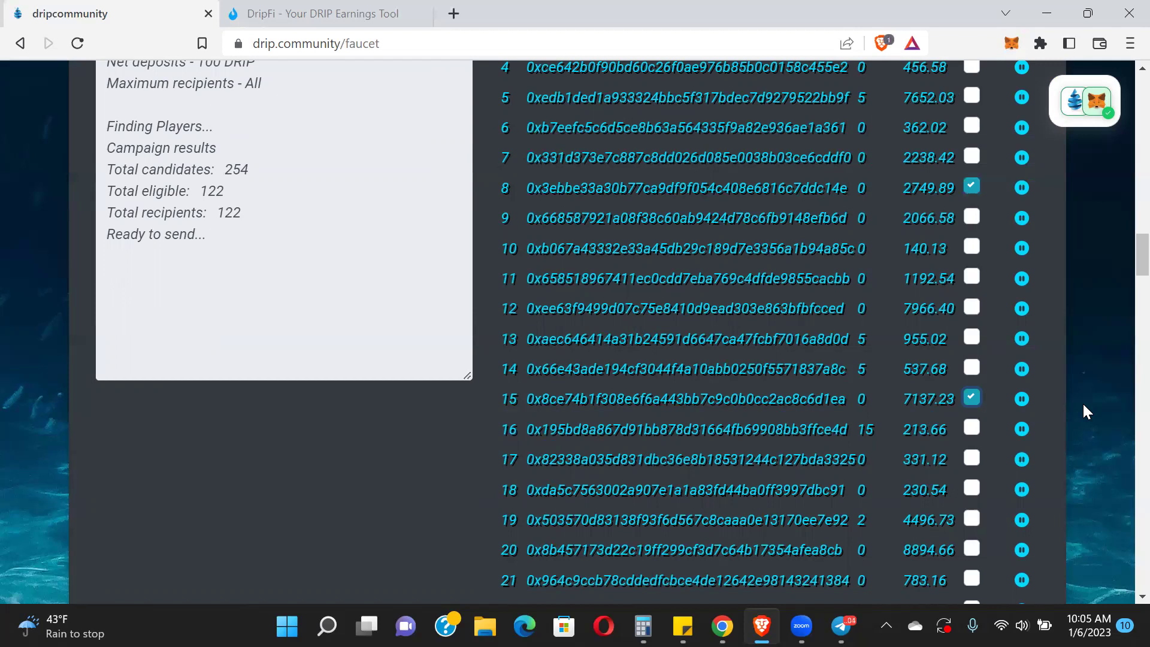
pyautogui.click(974, 247)
pyautogui.click(973, 521)
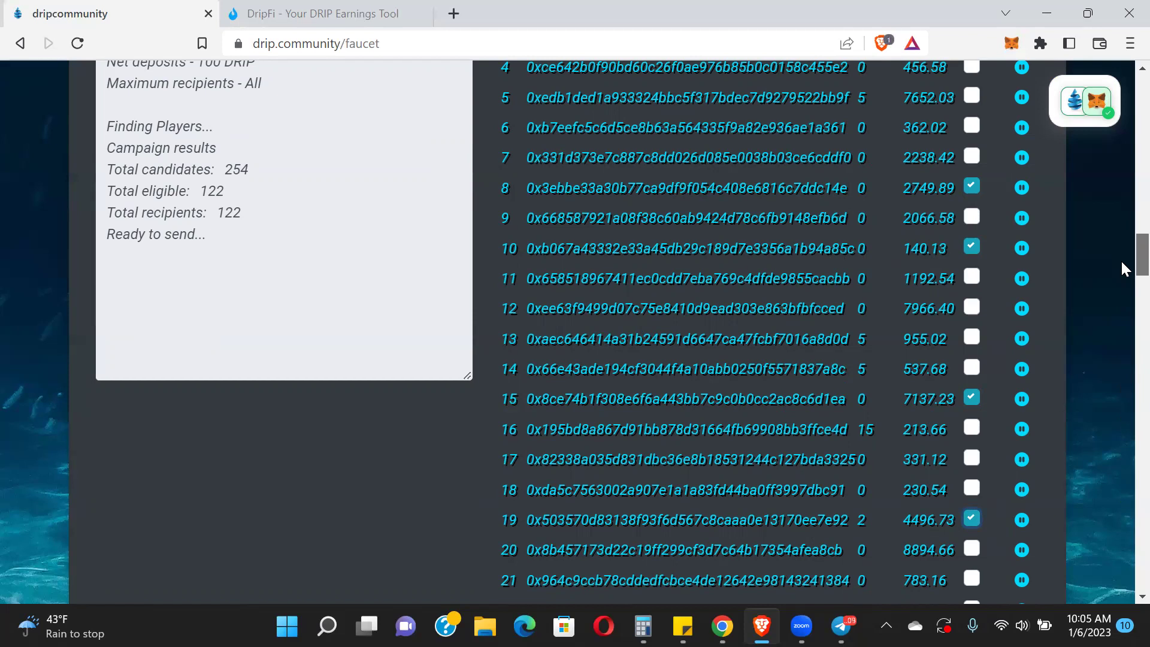
pyautogui.scroll(4, 1120, 240)
pyautogui.scroll(6, 1120, 191)
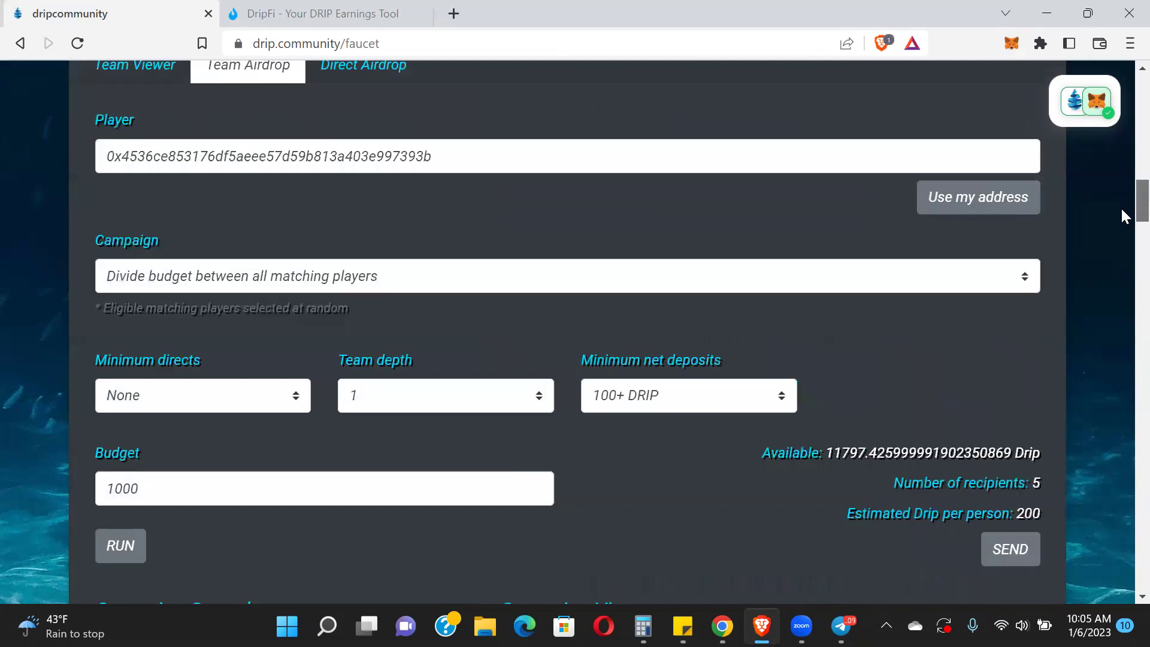
pyautogui.scroll(-5, 1123, 239)
# Step: Tick the row 39 and row 47 players for the airdrop
pyautogui.scroll(-12, 1122, 300)
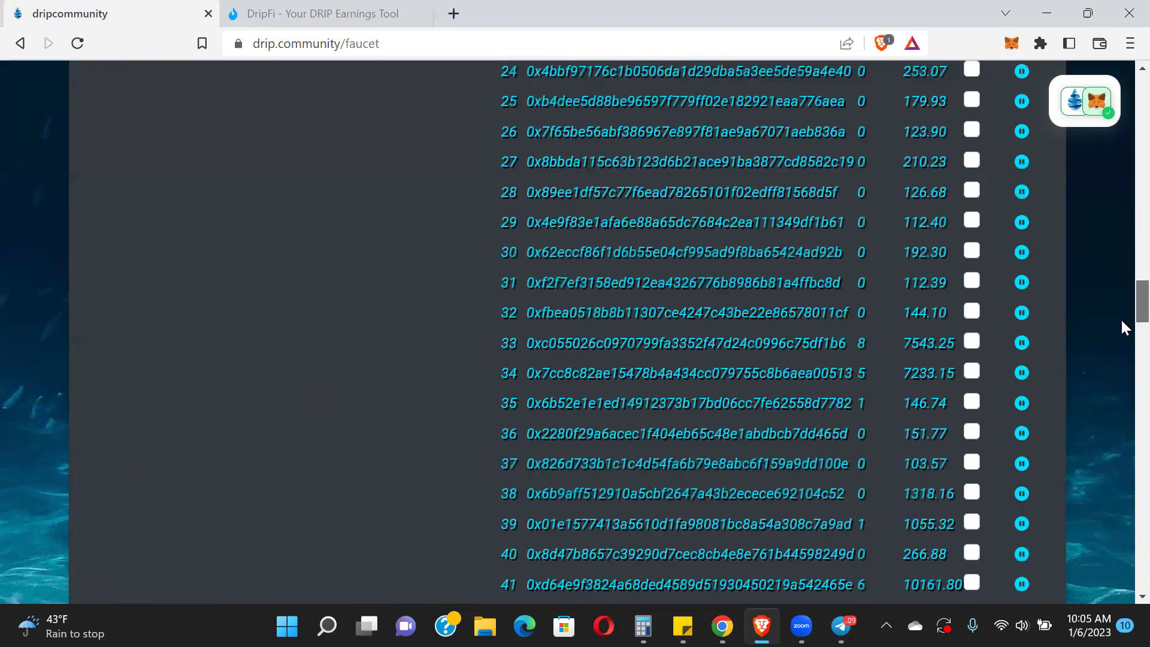
pyautogui.scroll(-3, 1089, 277)
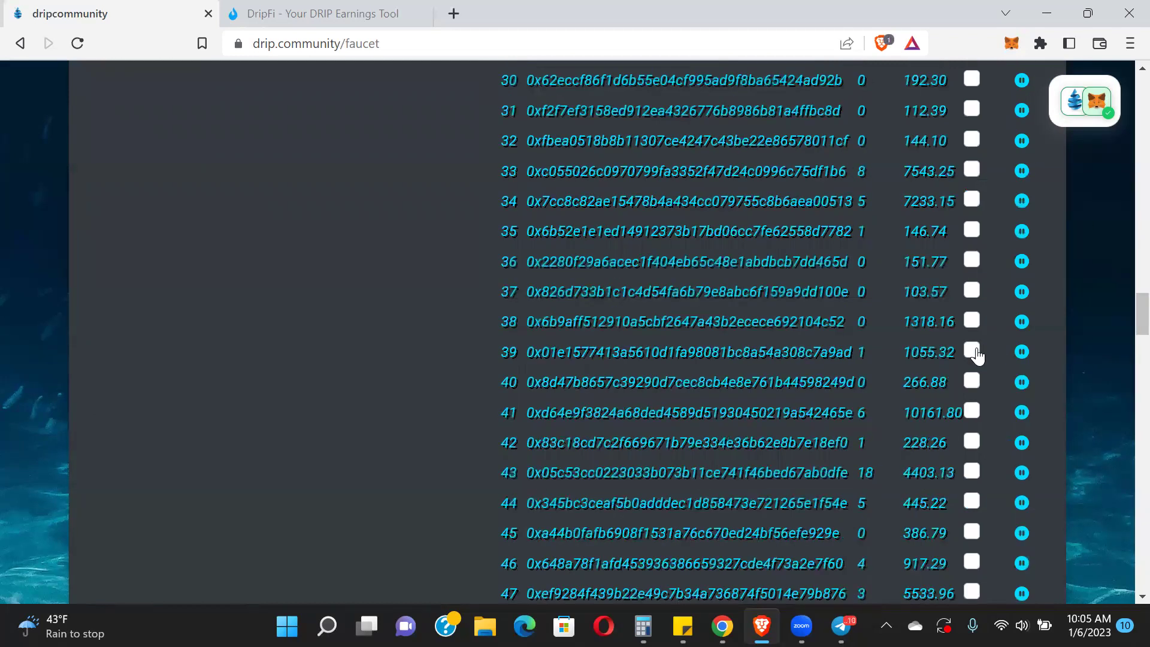
pyautogui.click(973, 353)
pyautogui.click(973, 591)
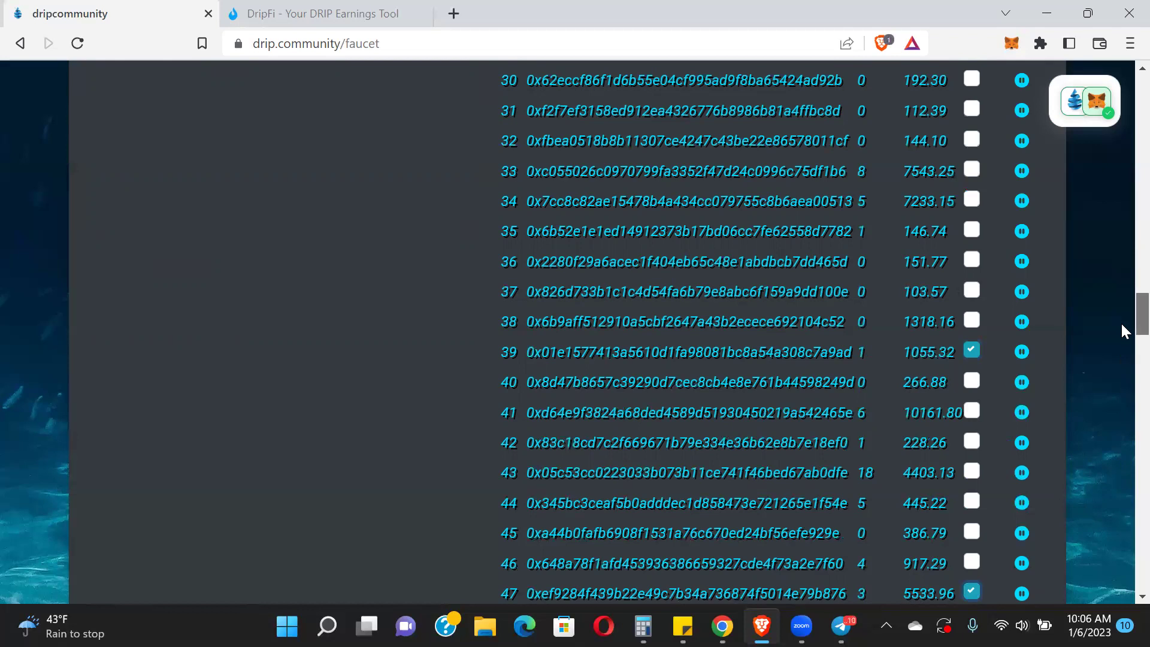
# Step: Tick the row 56 player further down the Campaign Viewer
pyautogui.scroll(-3, 1123, 333)
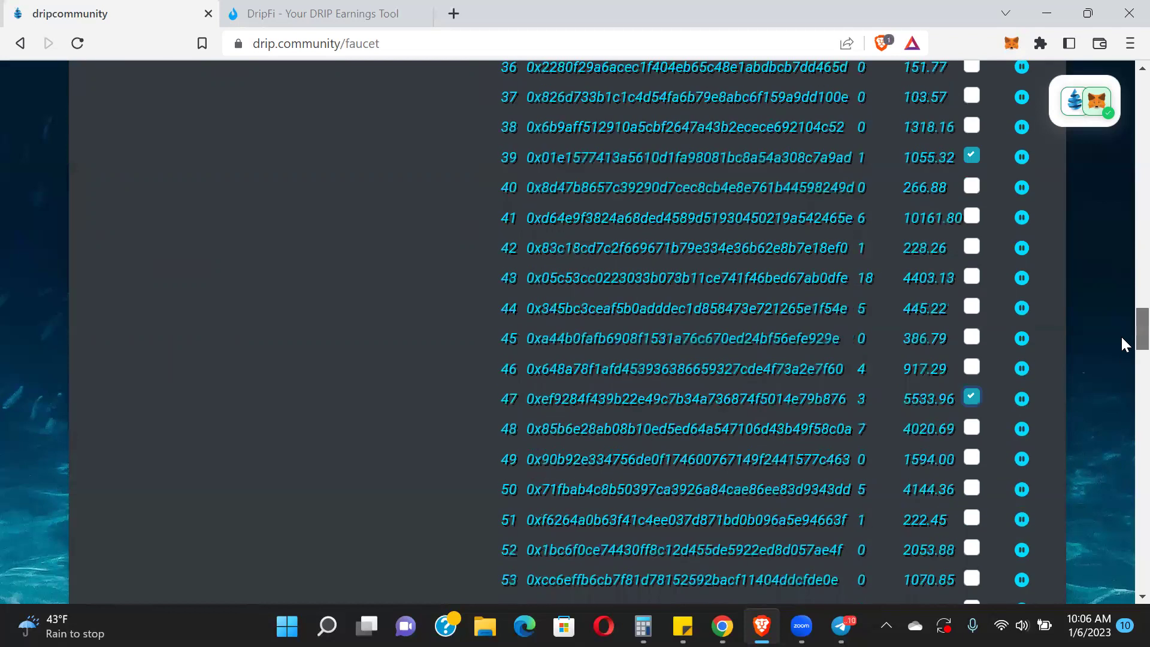
pyautogui.scroll(-1, 1123, 345)
pyautogui.scroll(-1, 1124, 343)
pyautogui.scroll(-5, 1074, 295)
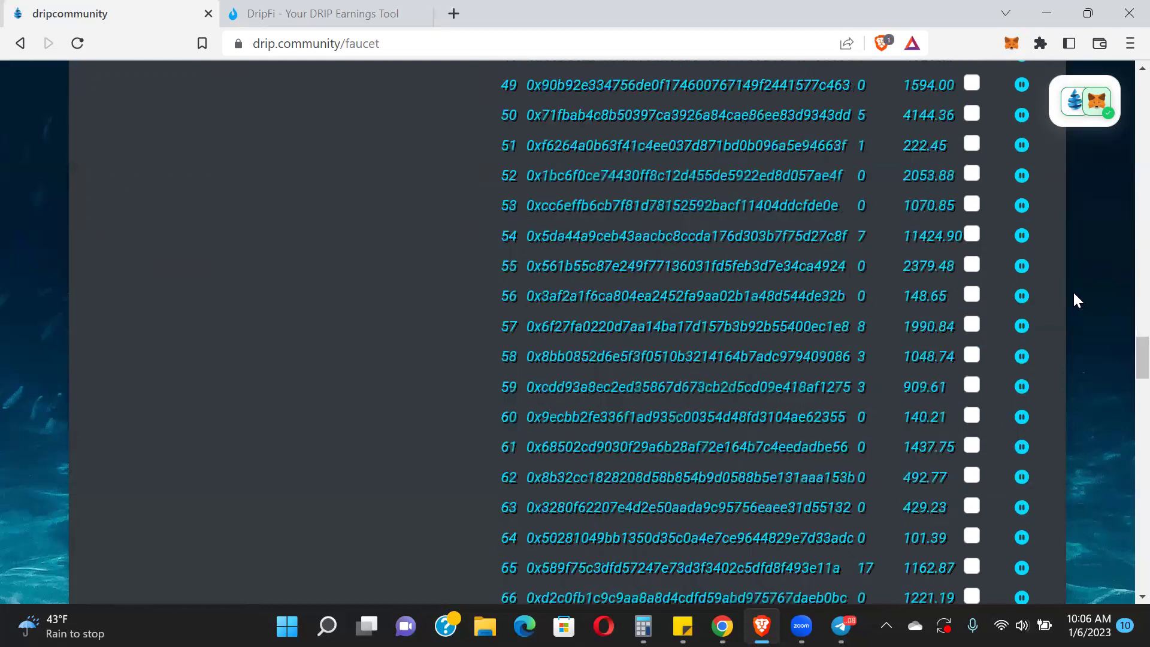
pyautogui.click(973, 298)
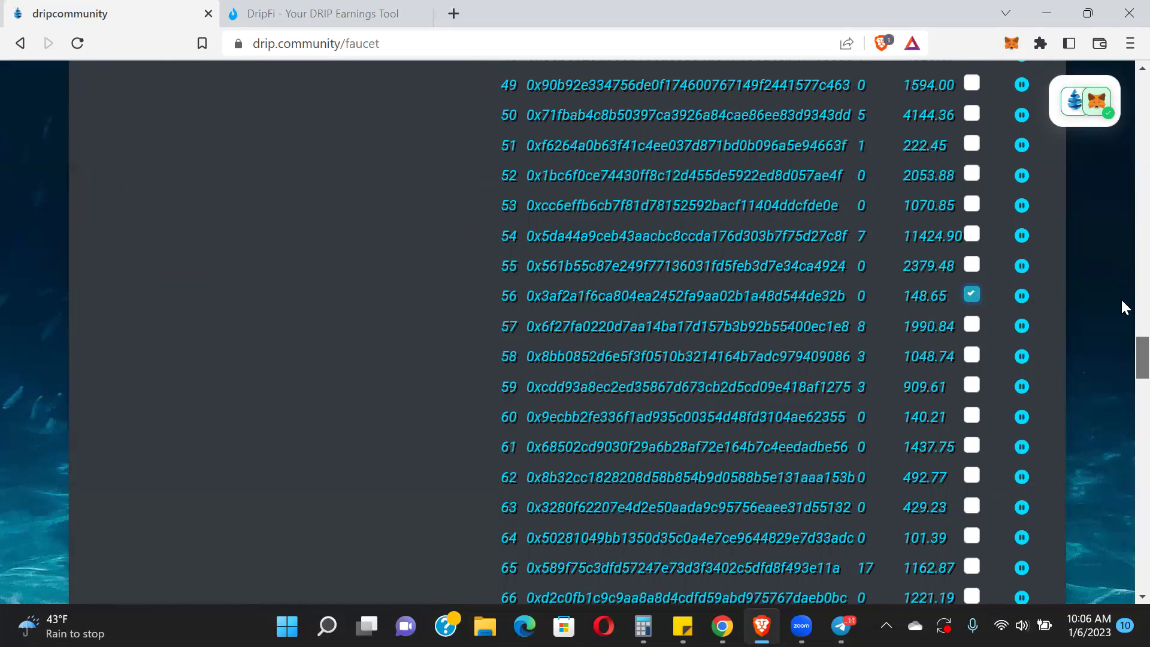
# Step: Tick the row 88 player, making nine airdrop recipients
pyautogui.scroll(6, 1122, 303)
pyautogui.scroll(15, 1124, 211)
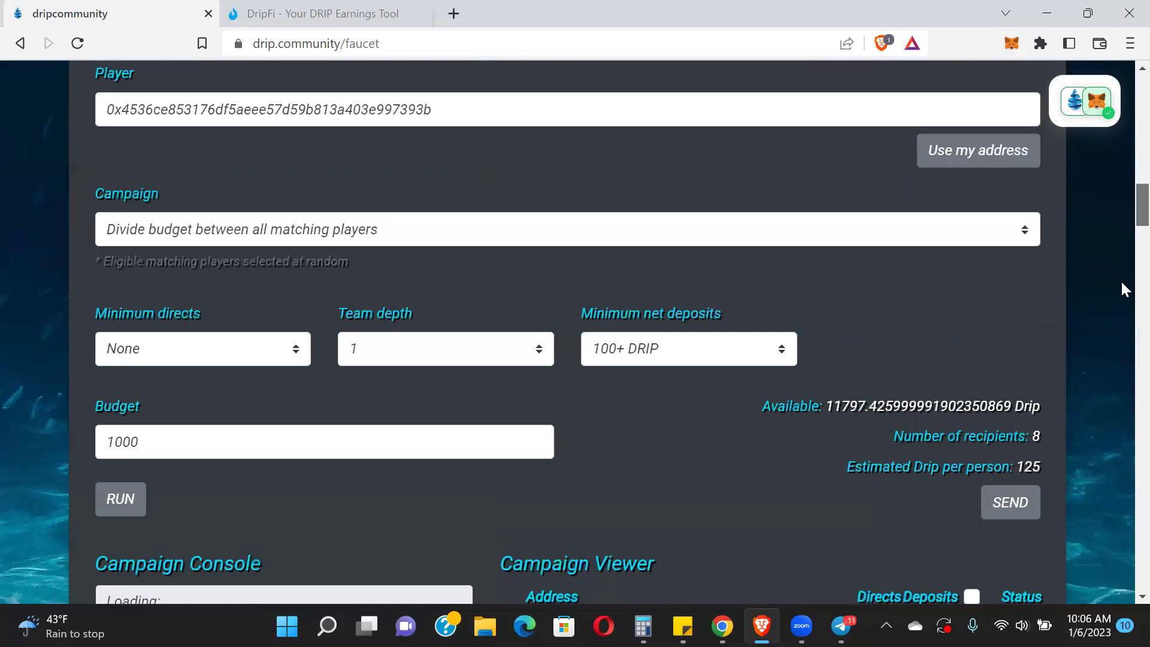
pyautogui.scroll(-10, 1124, 287)
pyautogui.scroll(-12, 1122, 314)
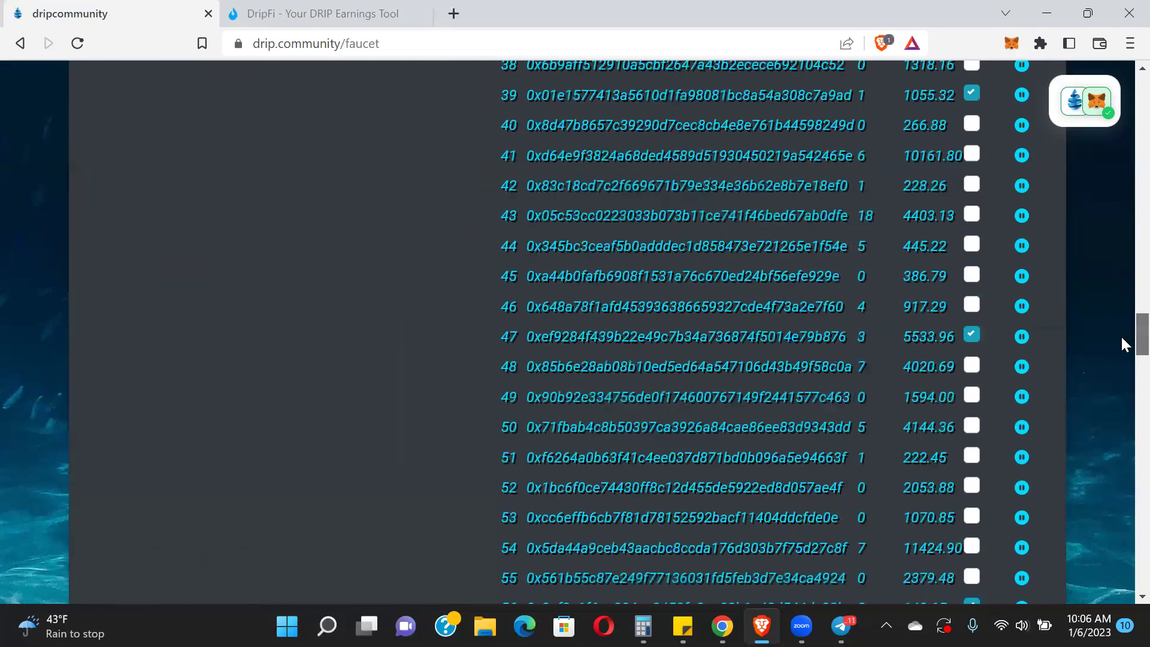
pyautogui.scroll(-5, 1122, 353)
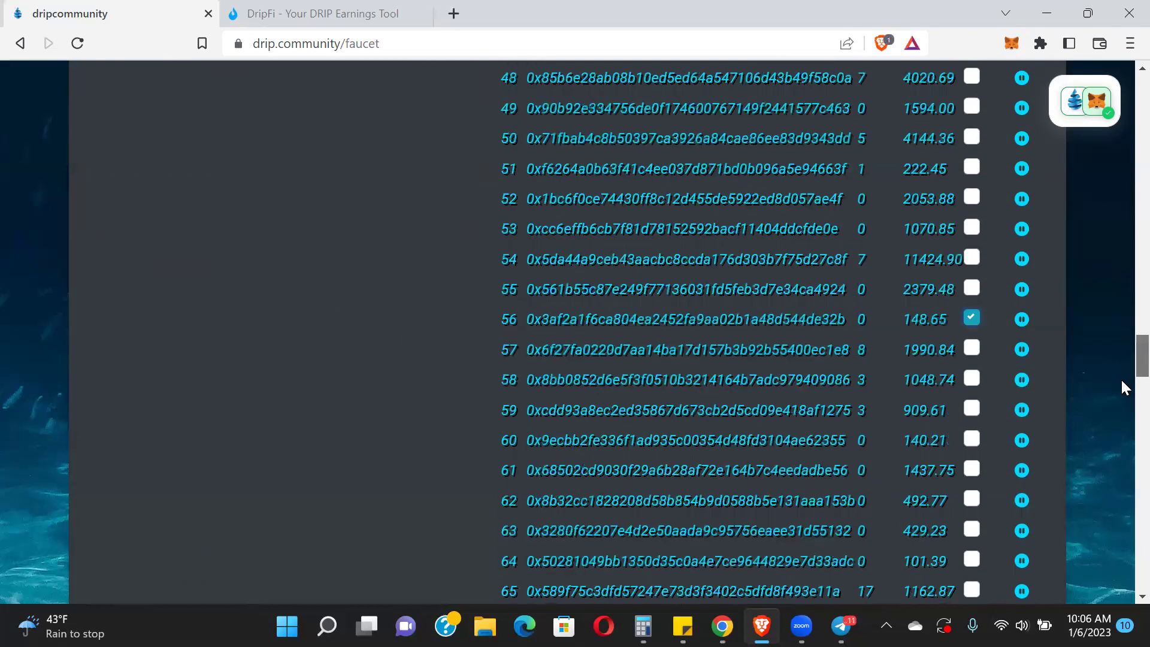
pyautogui.scroll(-9, 1124, 405)
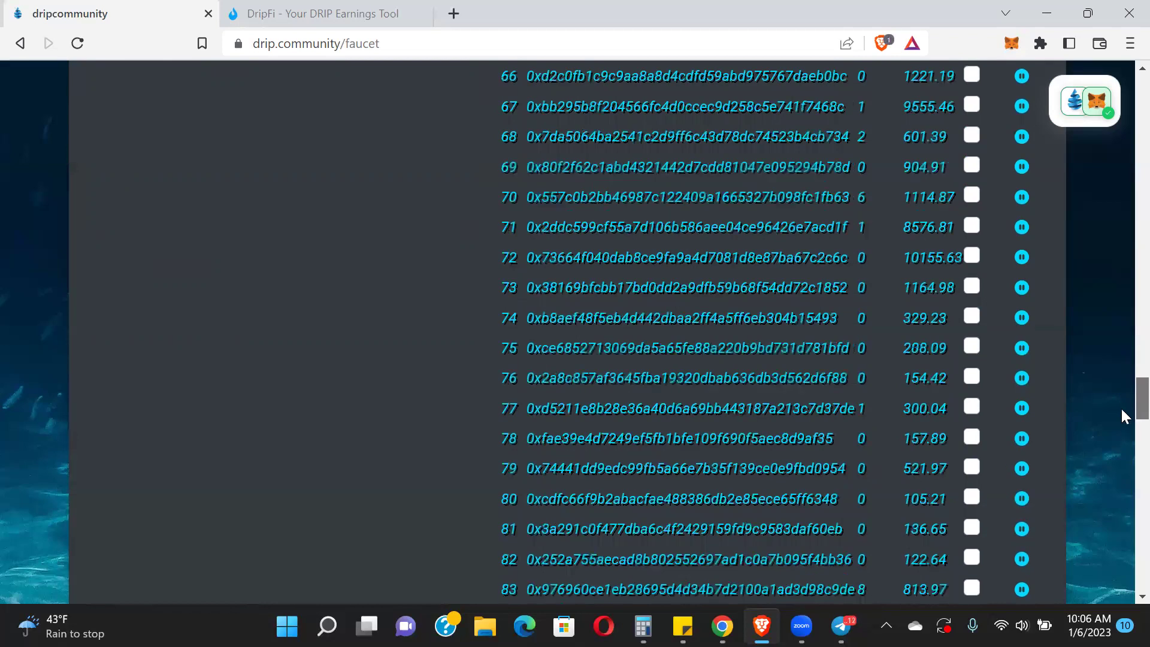
pyautogui.scroll(-7, 1120, 406)
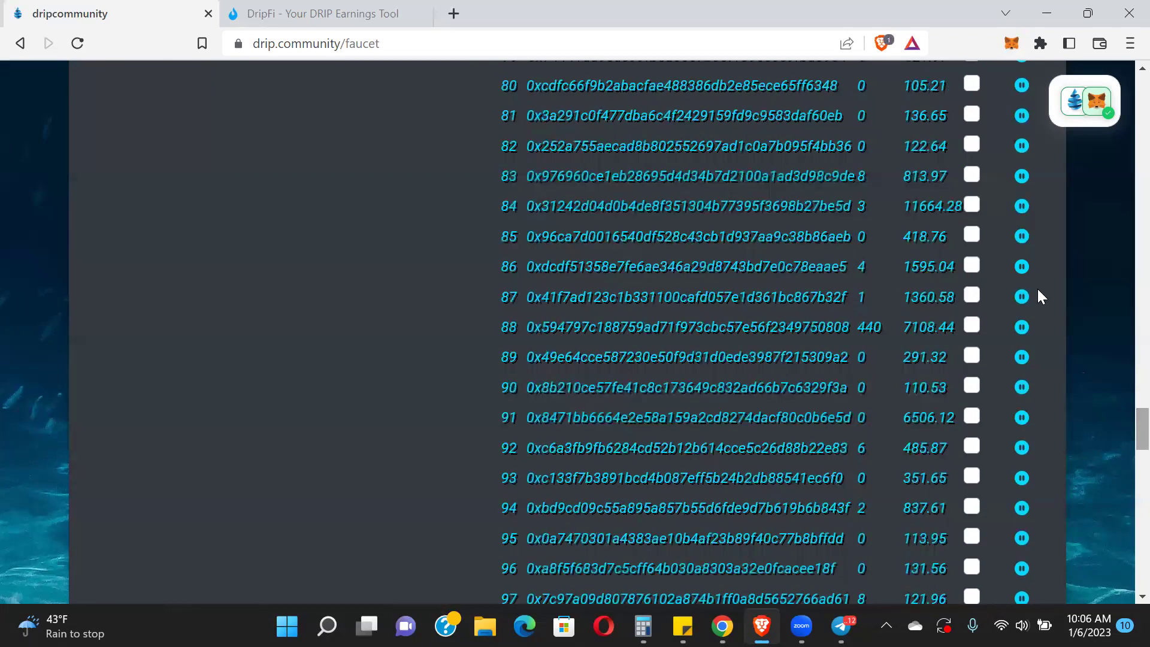
pyautogui.click(971, 328)
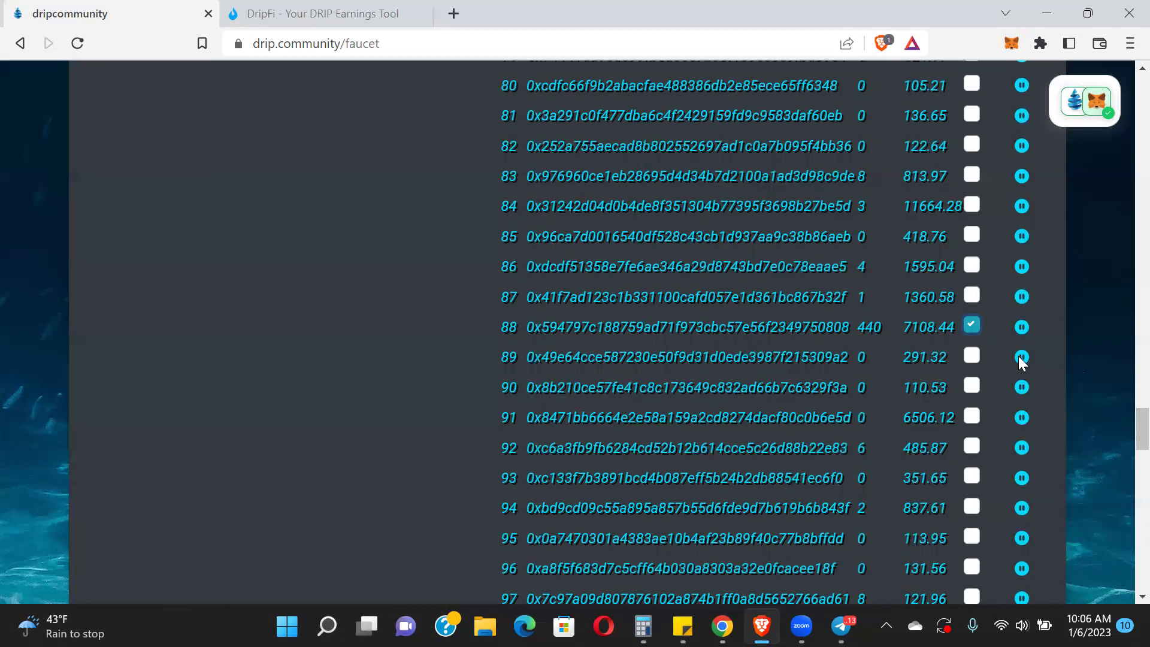
# Step: Tick the row 118 player and return to the Budget and SEND area
pyautogui.scroll(-3, 1122, 443)
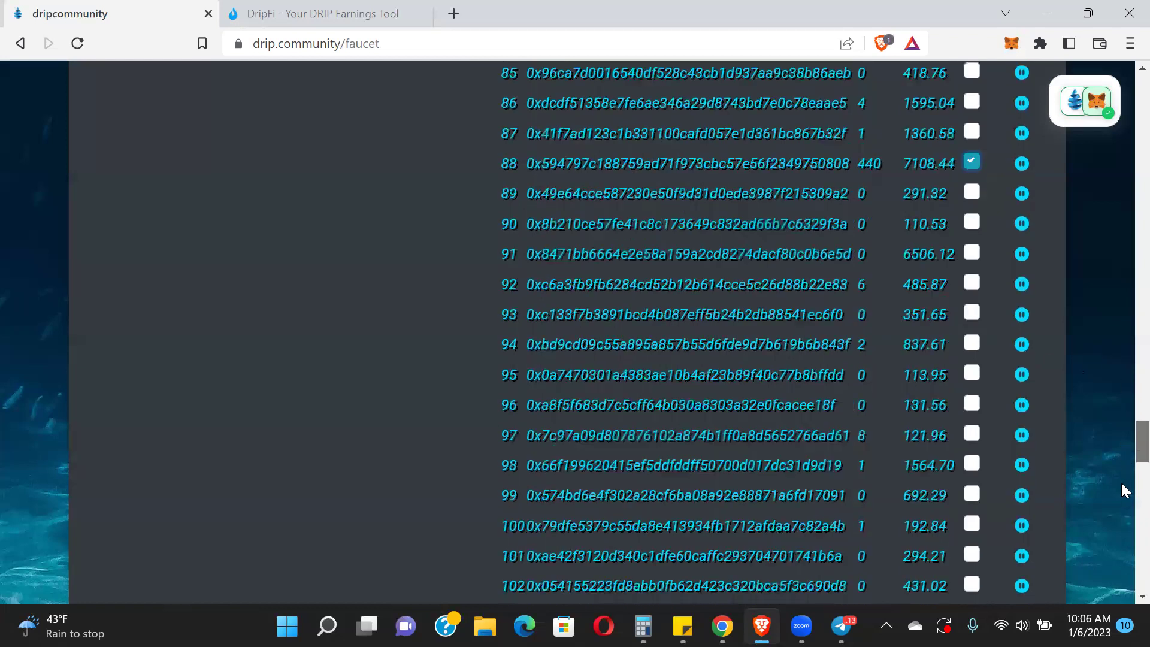
pyautogui.scroll(-10, 1121, 527)
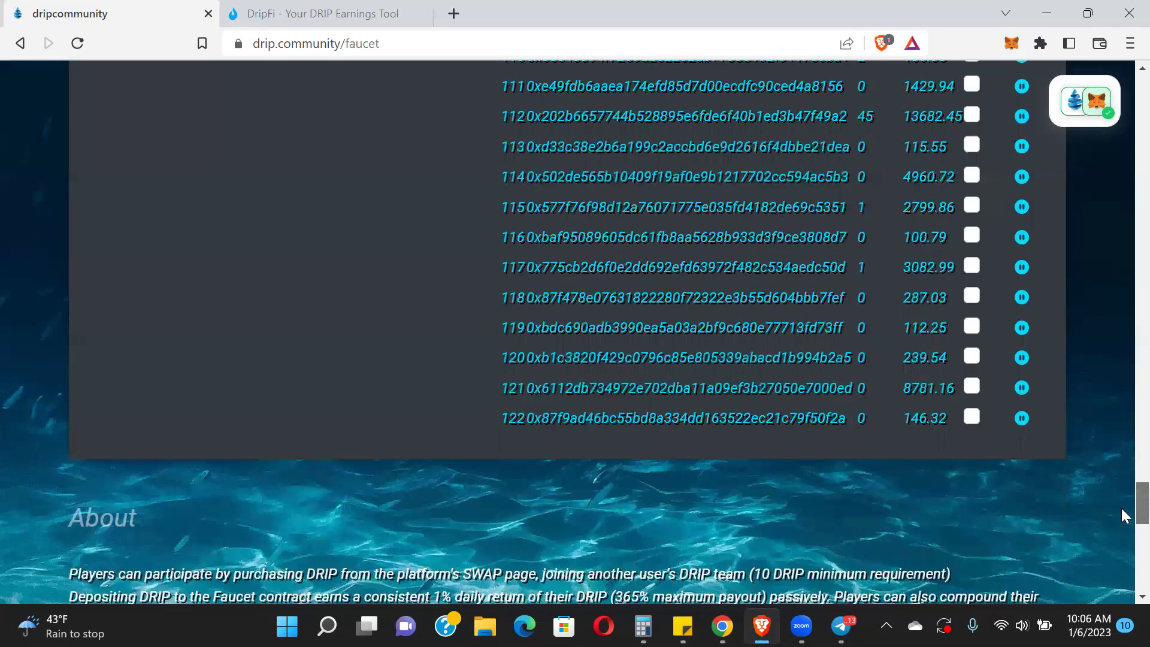
pyautogui.scroll(1, 1042, 421)
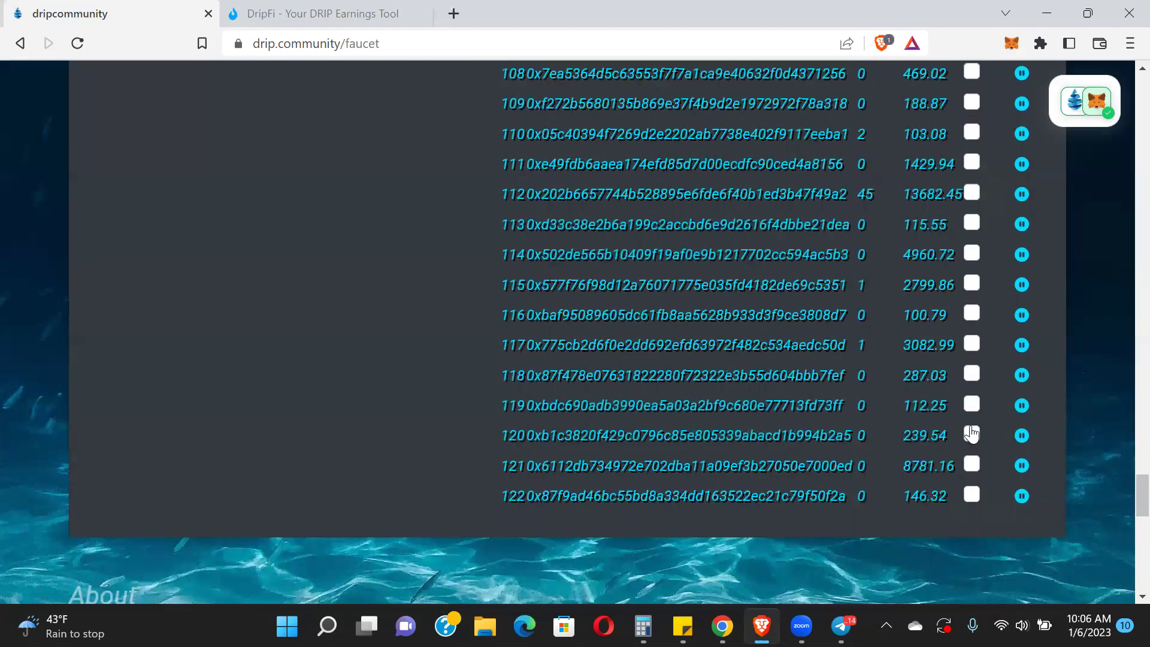
pyautogui.click(971, 375)
pyautogui.scroll(10, 1121, 371)
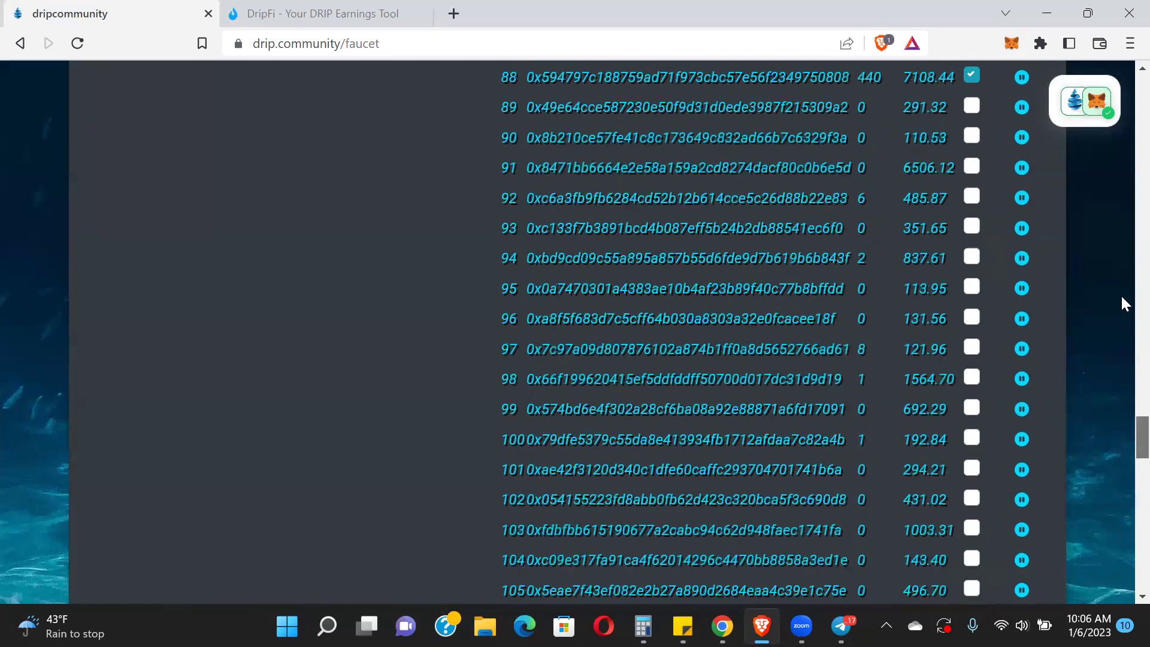
pyautogui.scroll(9, 1122, 237)
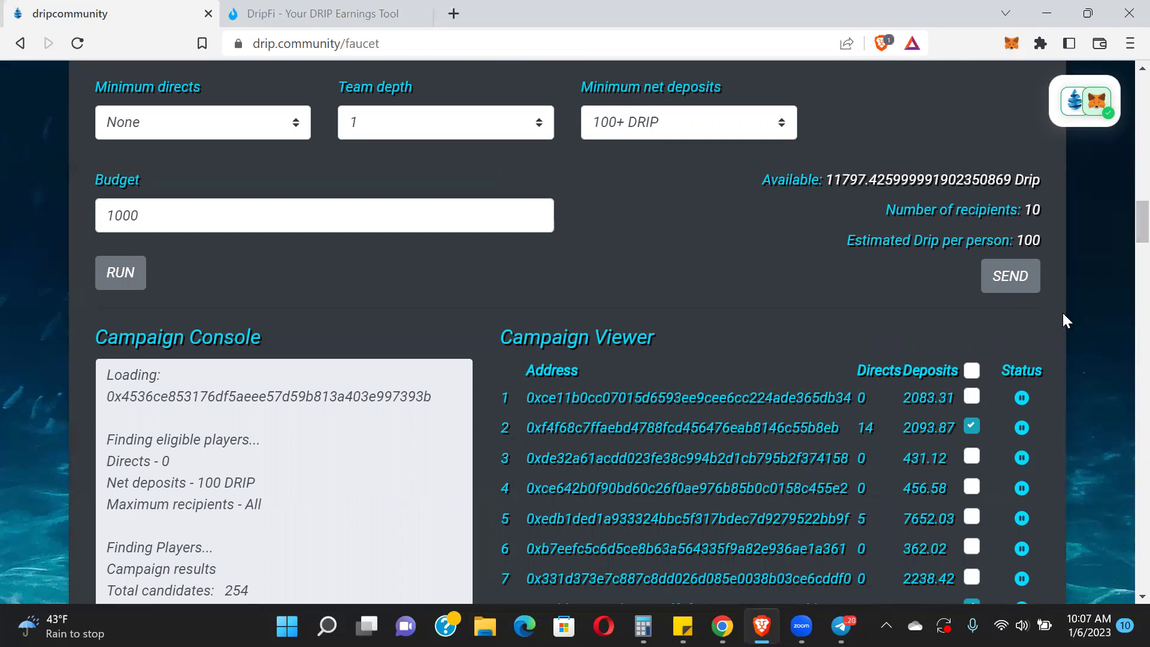
# Step: Send the 1000 DRIP airdrop and confirm the first transaction in MetaMask
pyautogui.click(1004, 282)
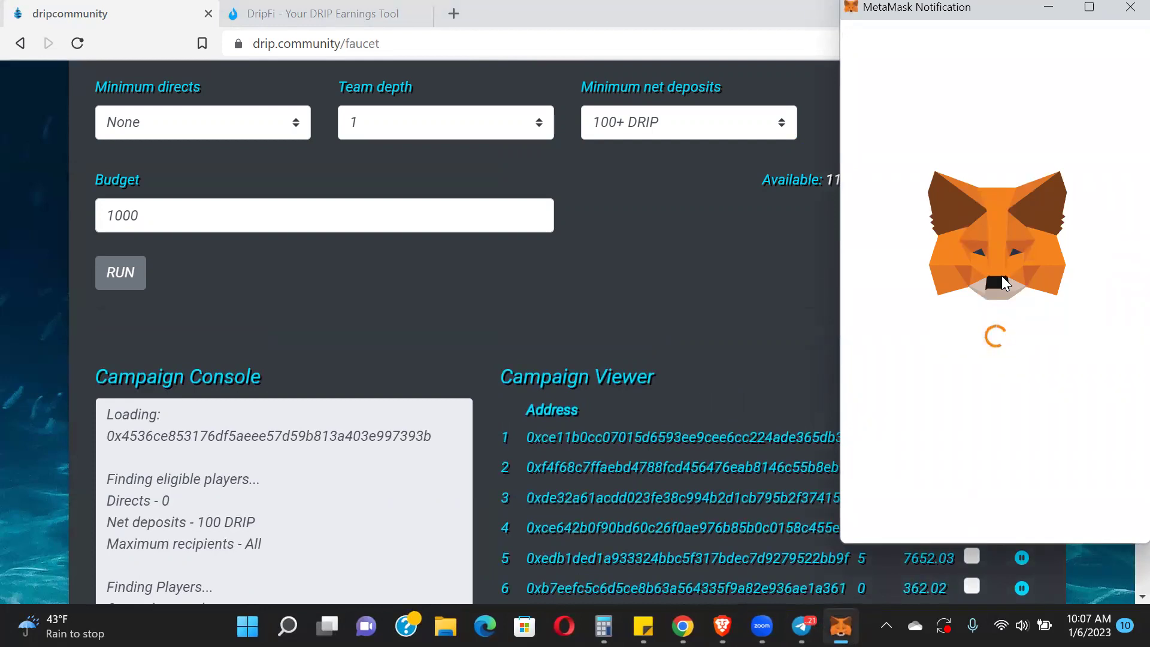
pyautogui.scroll(-3, 1125, 482)
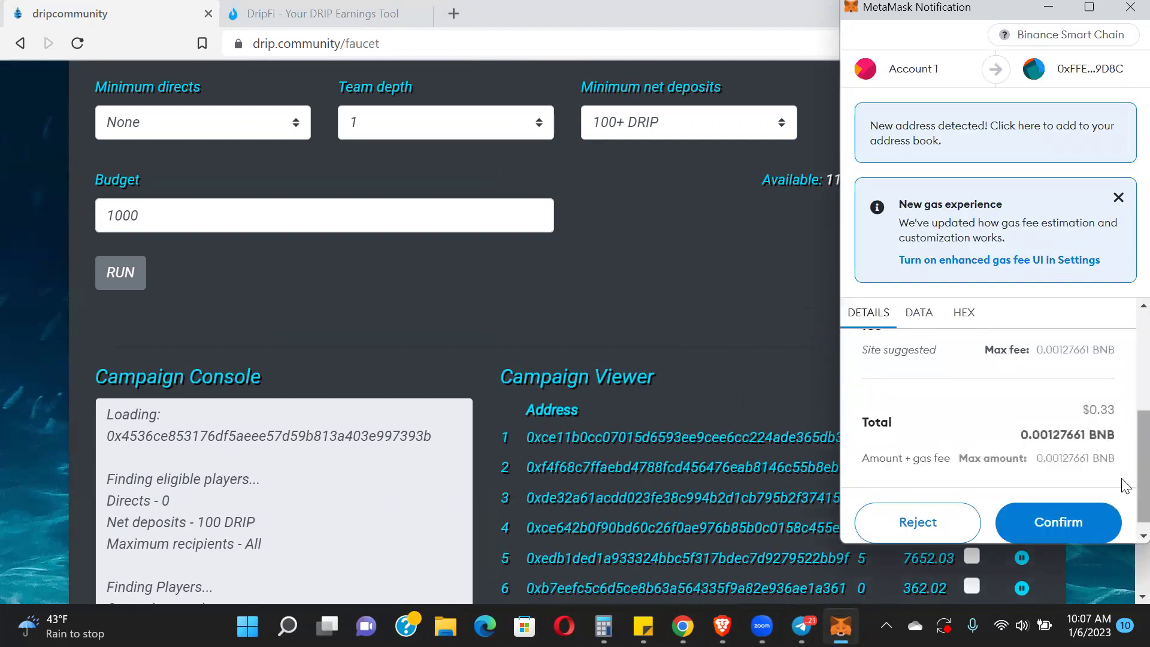
pyautogui.click(1086, 530)
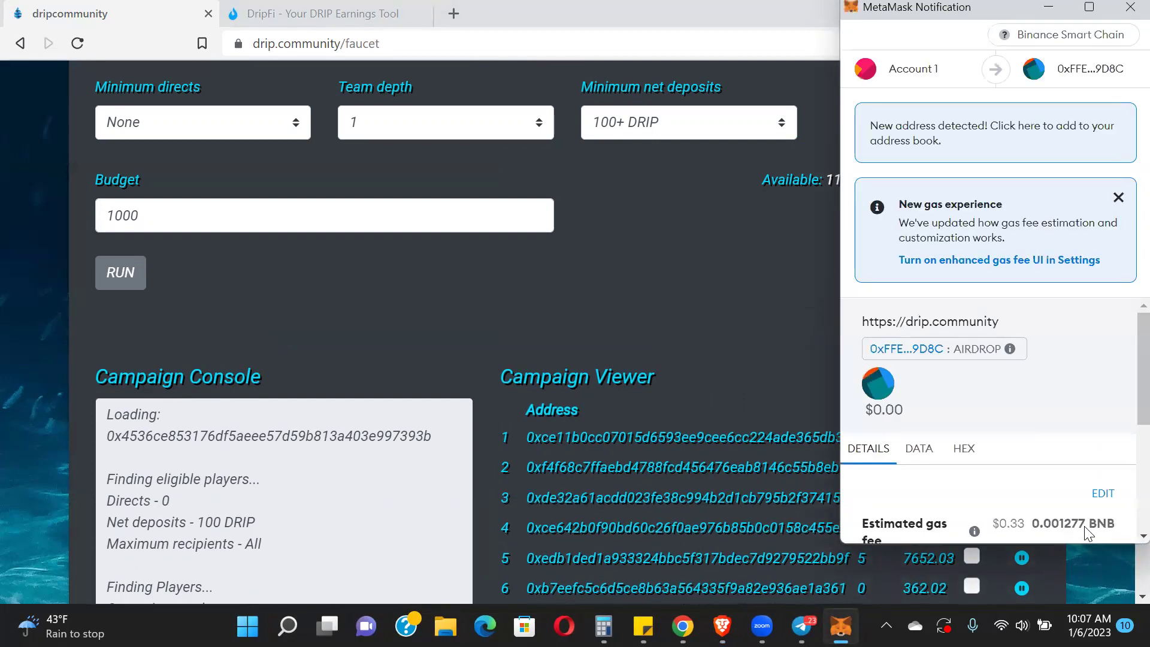
# Step: Confirm three more airdrop transactions in MetaMask, dismissing a Telegram notification
pyautogui.scroll(-5, 1120, 513)
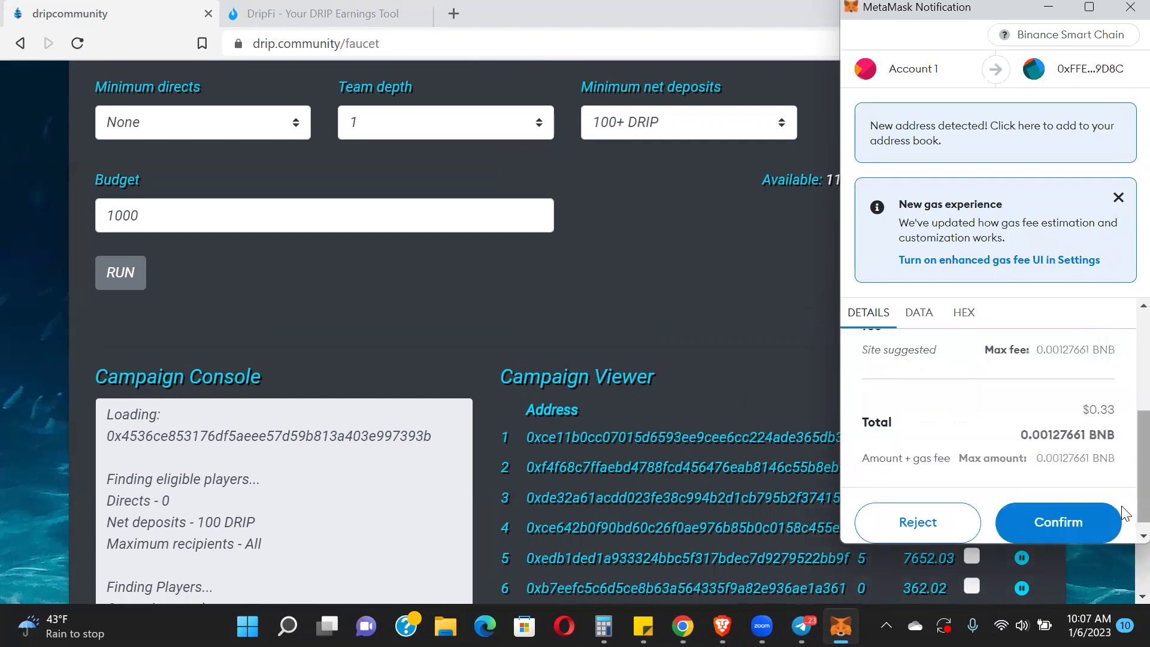
pyautogui.click(1099, 522)
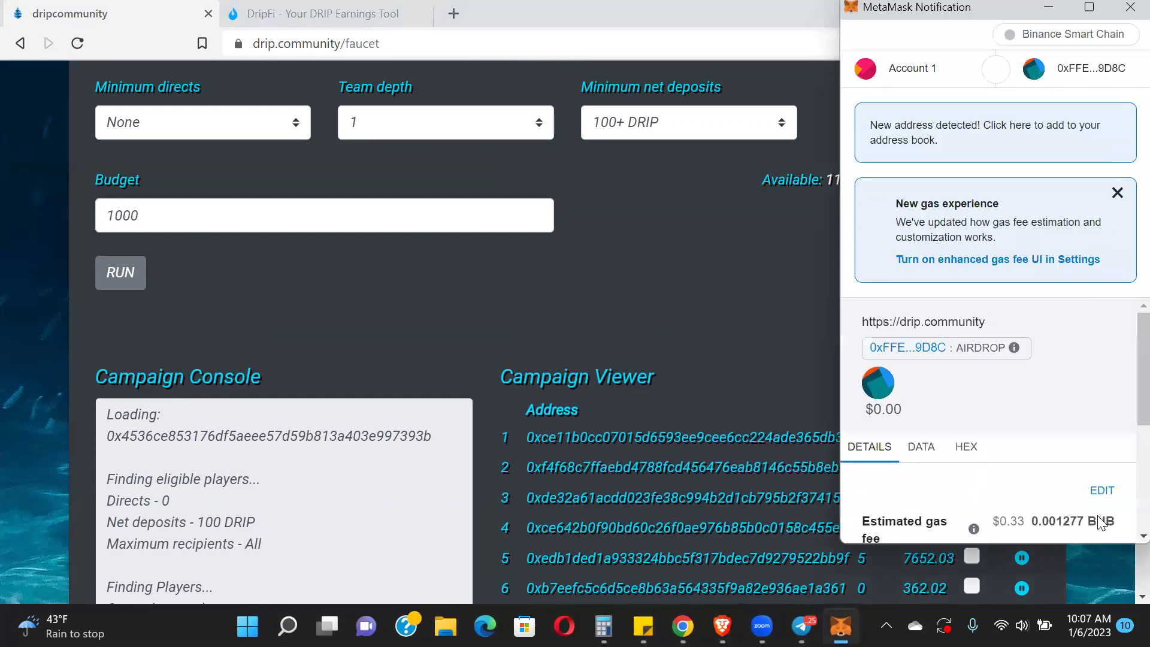
pyautogui.scroll(-5, 1084, 521)
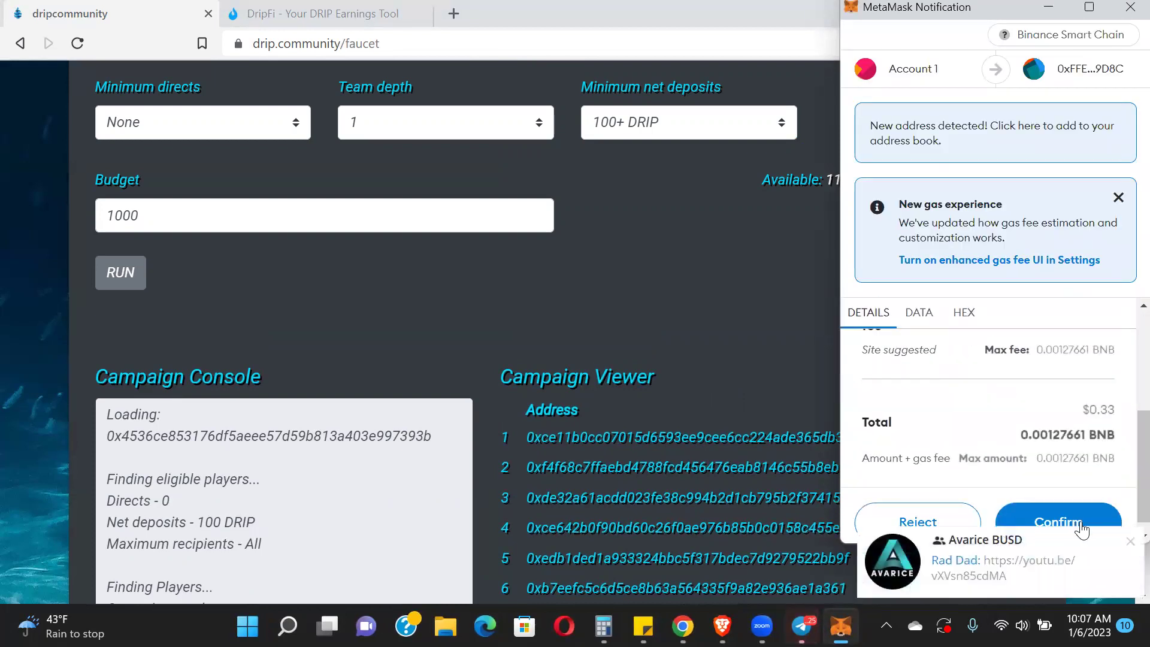
pyautogui.click(1130, 541)
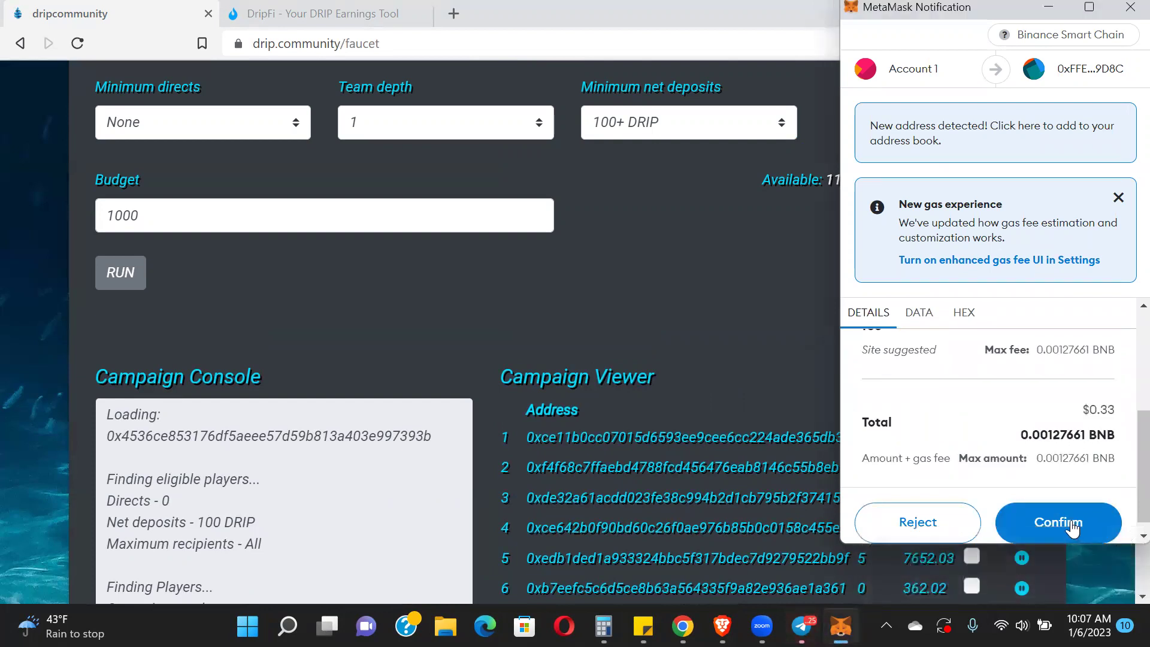
pyautogui.click(1072, 524)
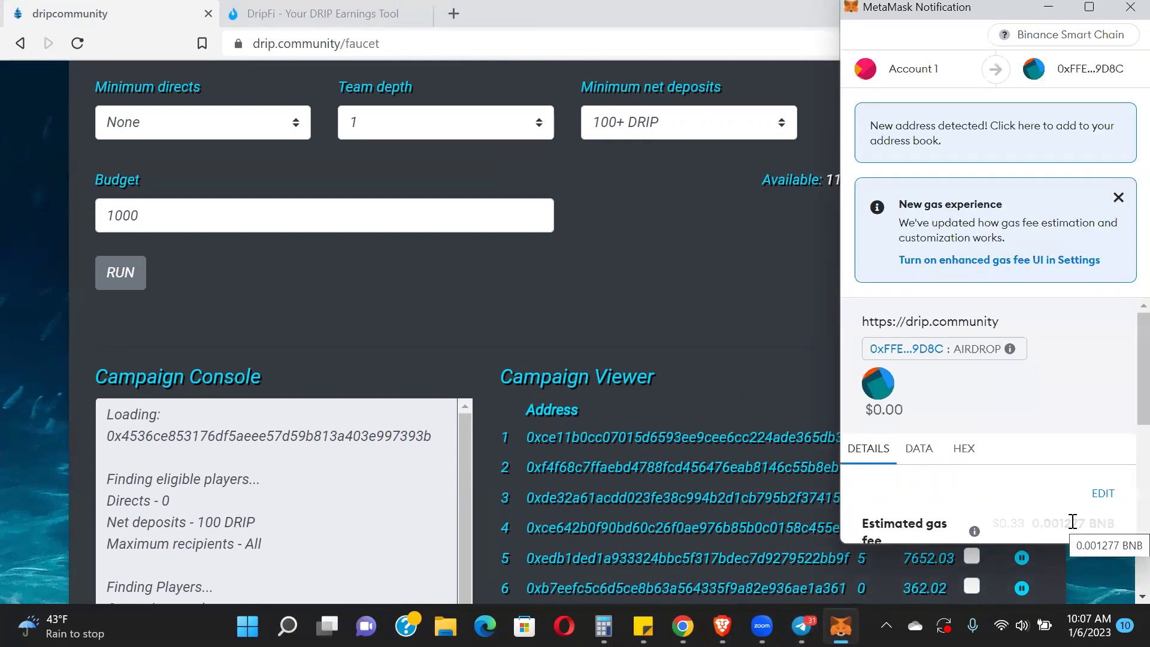
pyautogui.scroll(-5, 1117, 509)
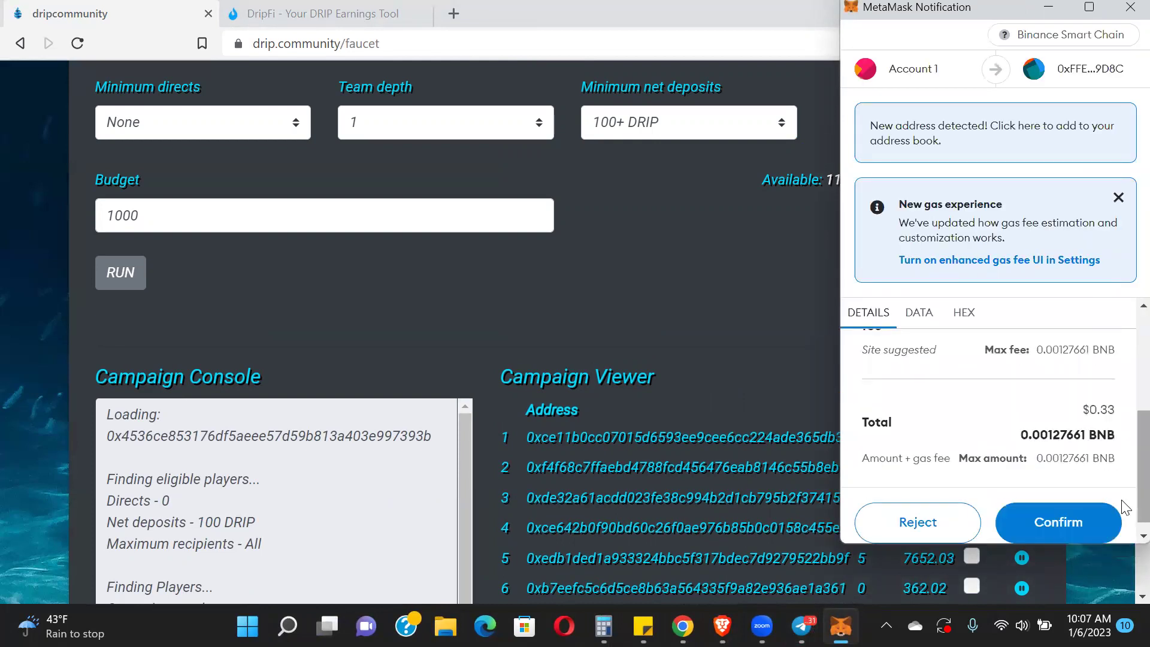
pyautogui.click(1082, 527)
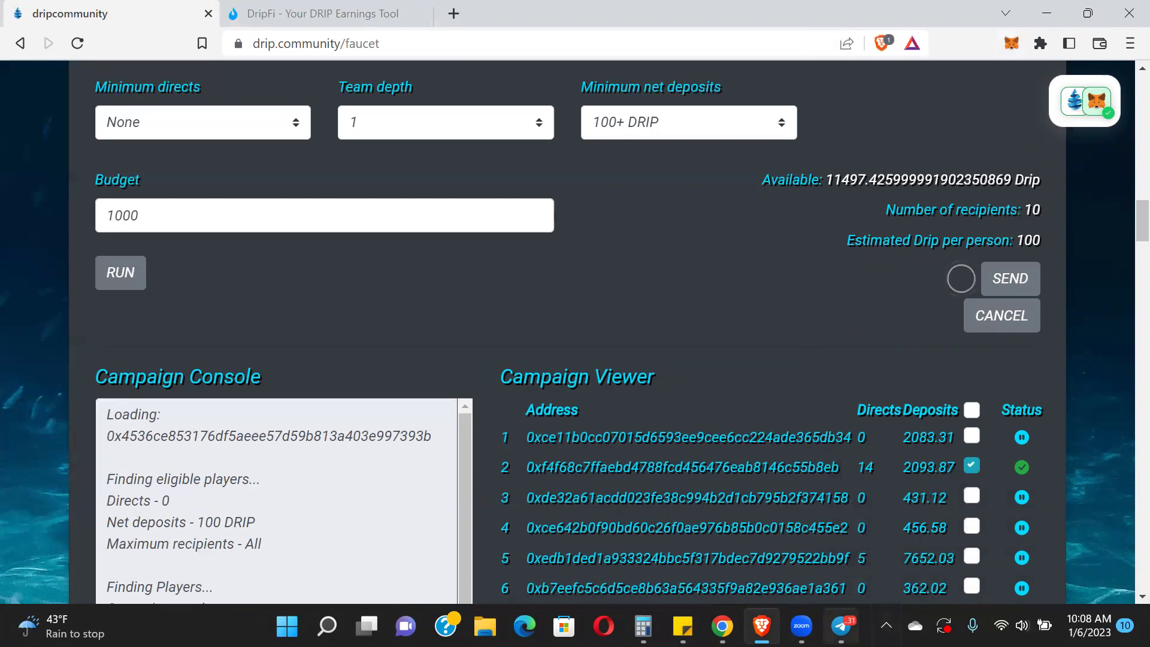
# Step: Bring up the waiting MetaMask request and confirm the airdrop transaction
pyautogui.click(841, 626)
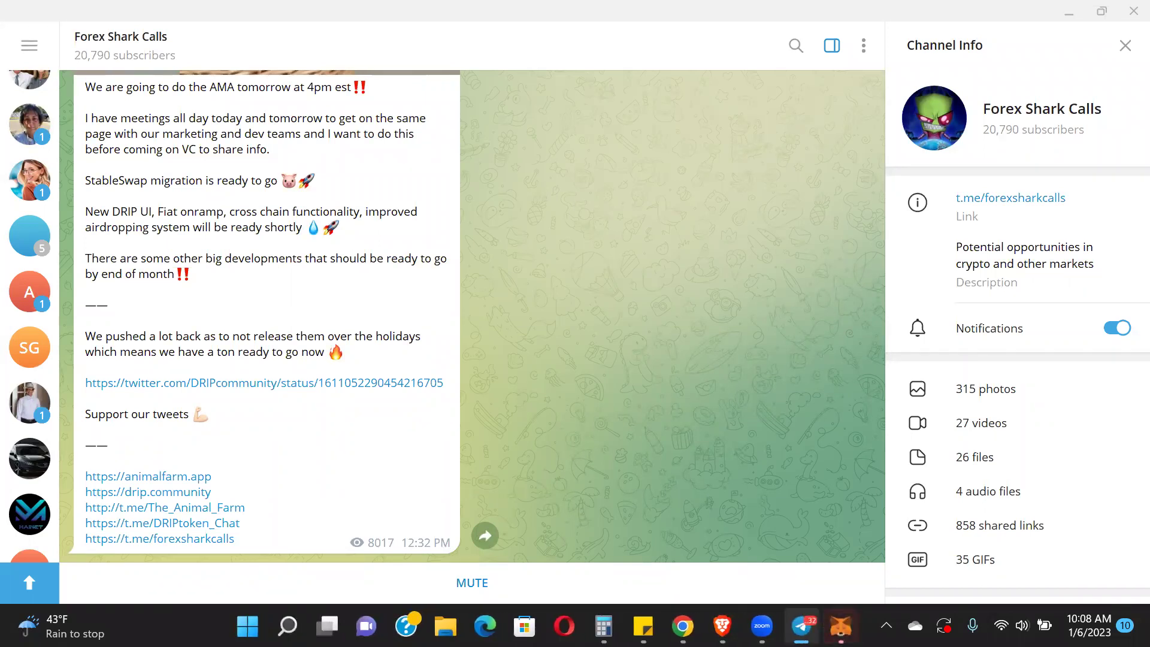
pyautogui.click(841, 626)
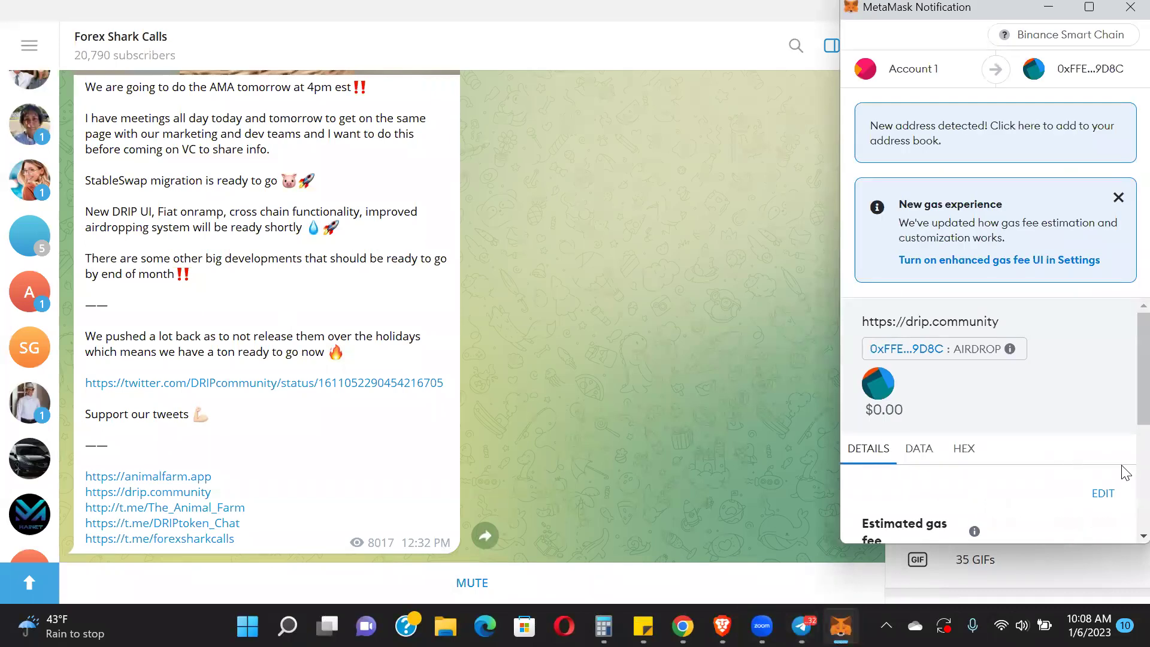
pyautogui.scroll(-5, 1120, 470)
pyautogui.click(1072, 530)
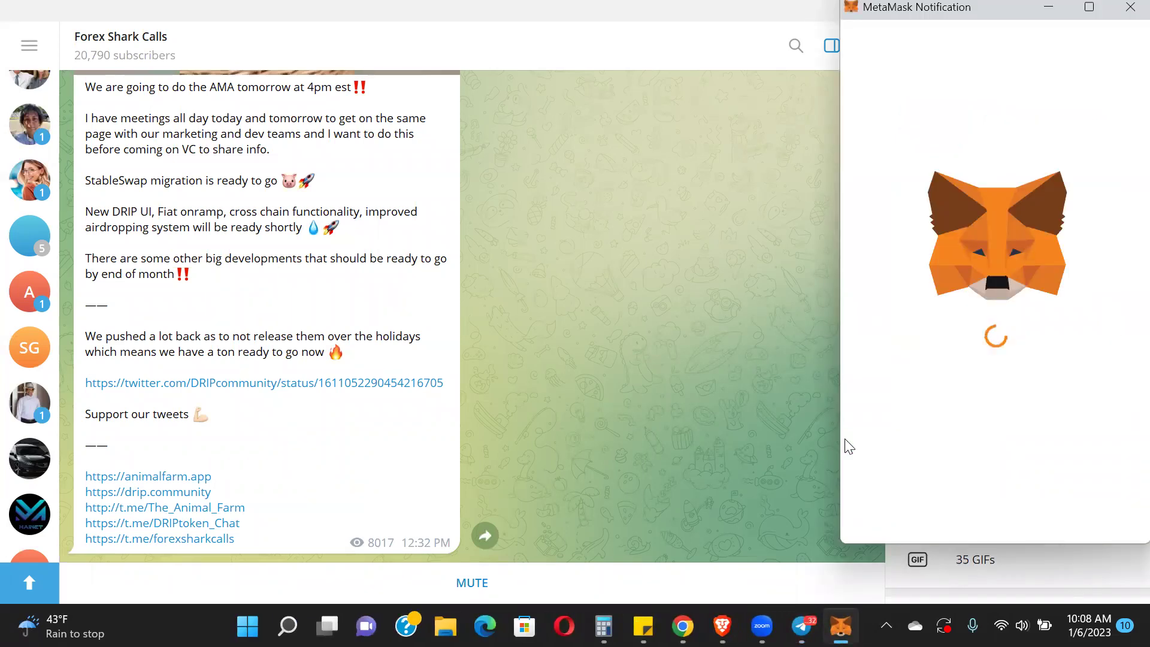
# Step: Confirm another DRIP airdrop transfer and scroll to the next request's total
pyautogui.scroll(-5, 1114, 506)
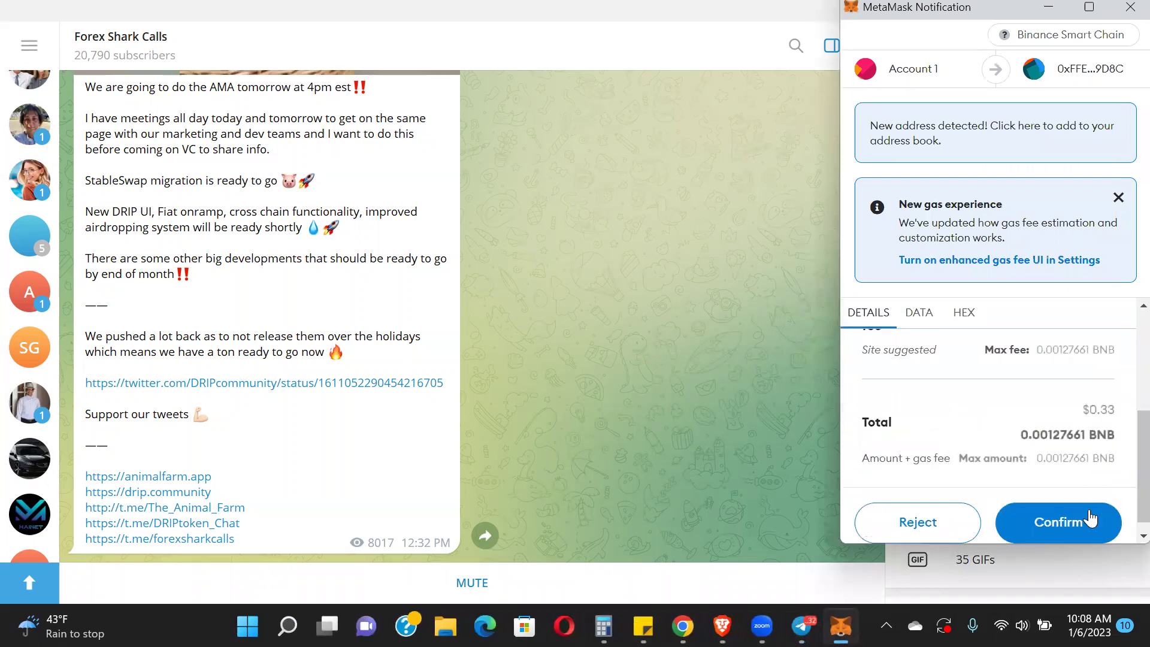
pyautogui.click(1085, 521)
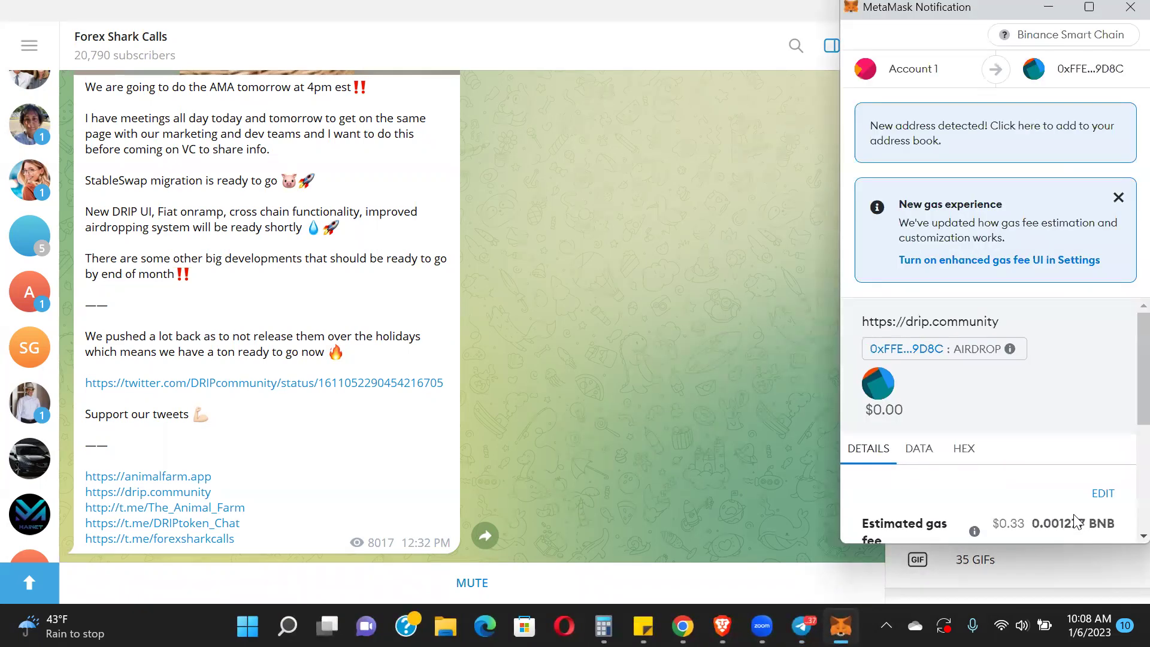
pyautogui.scroll(-5, 1125, 505)
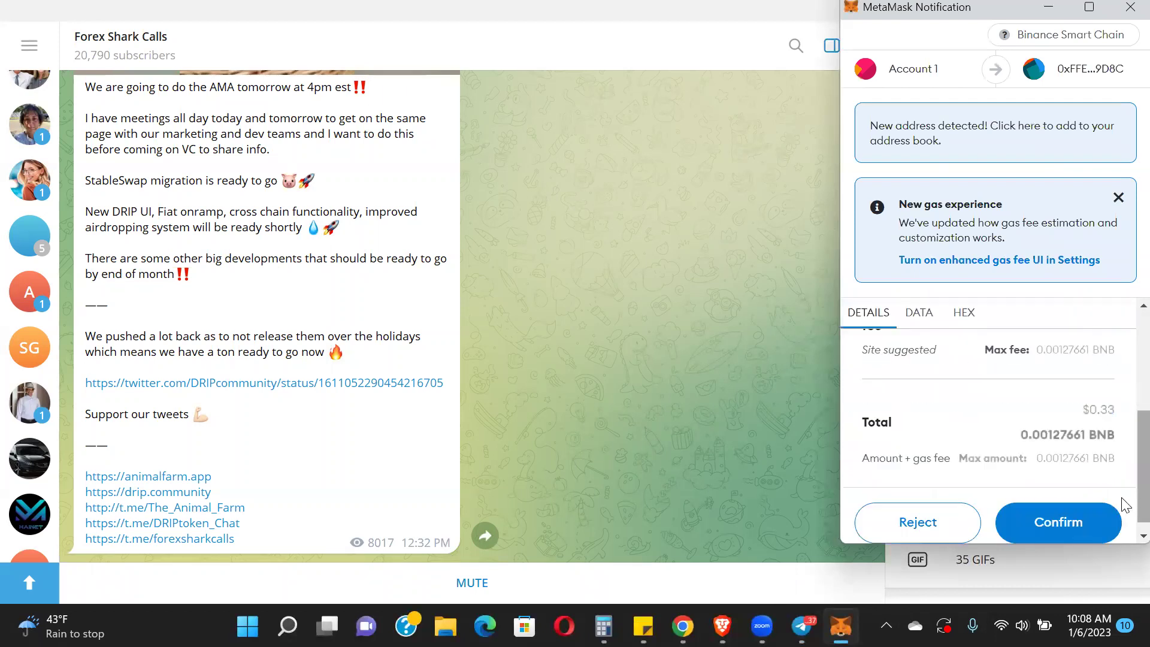
# Step: Confirm the last four DRIP airdrop transfers in MetaMask, then return to the faucet page
pyautogui.click(1095, 523)
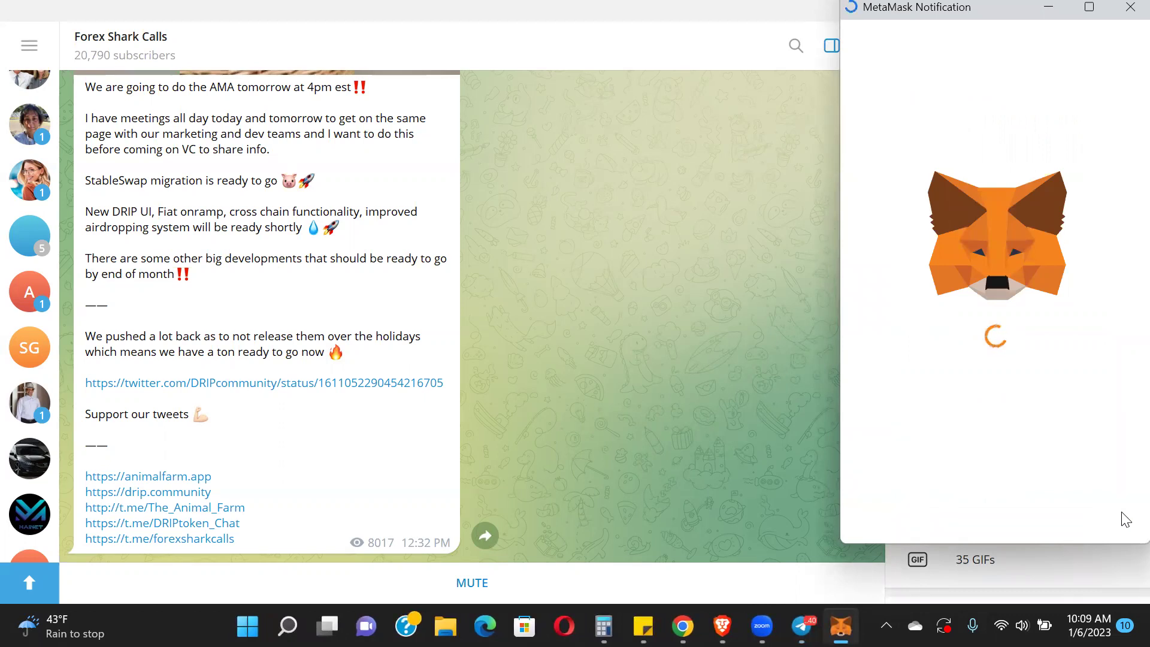
pyautogui.scroll(-3, 1114, 523)
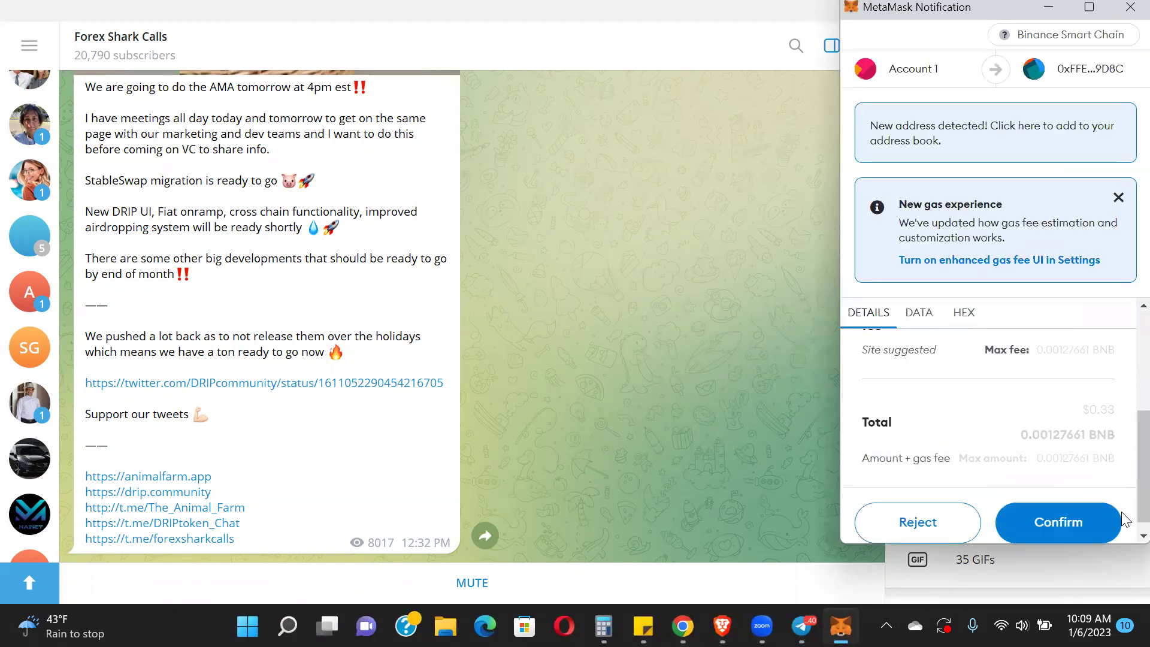
pyautogui.click(1077, 525)
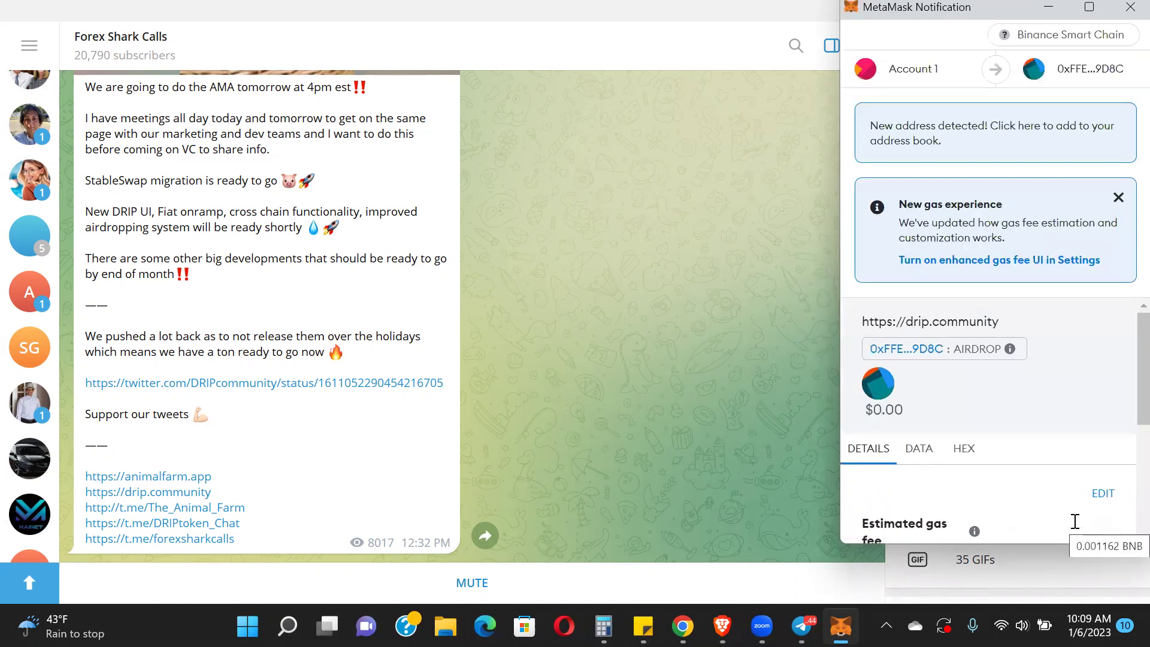
pyautogui.scroll(-5, 1125, 528)
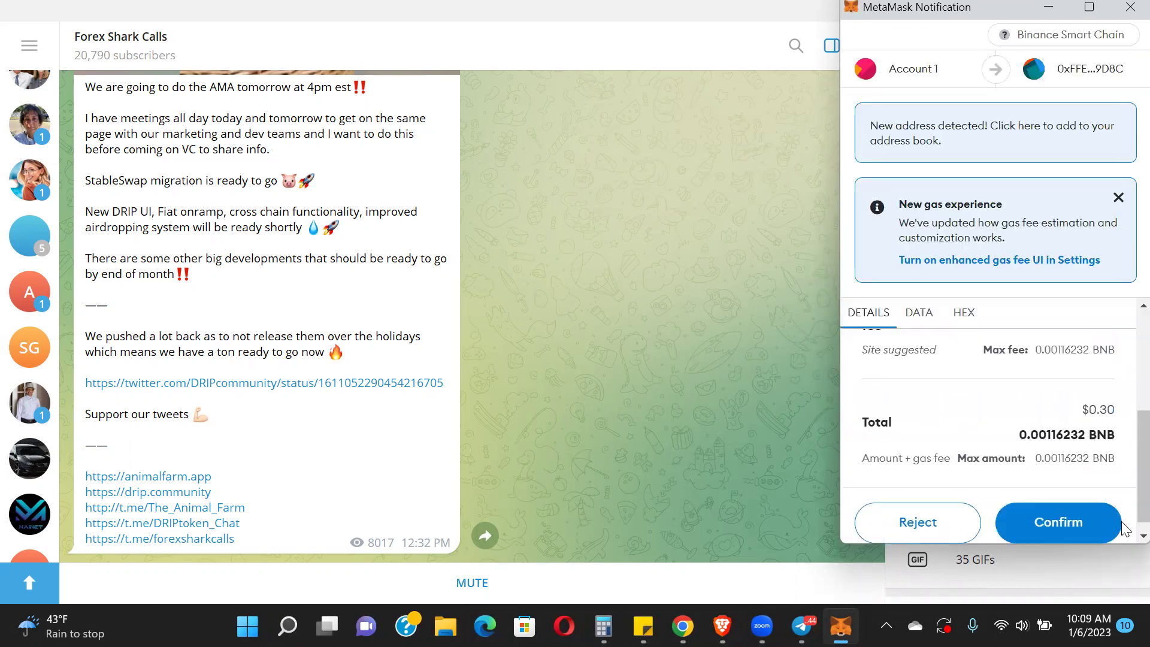
pyautogui.click(1090, 534)
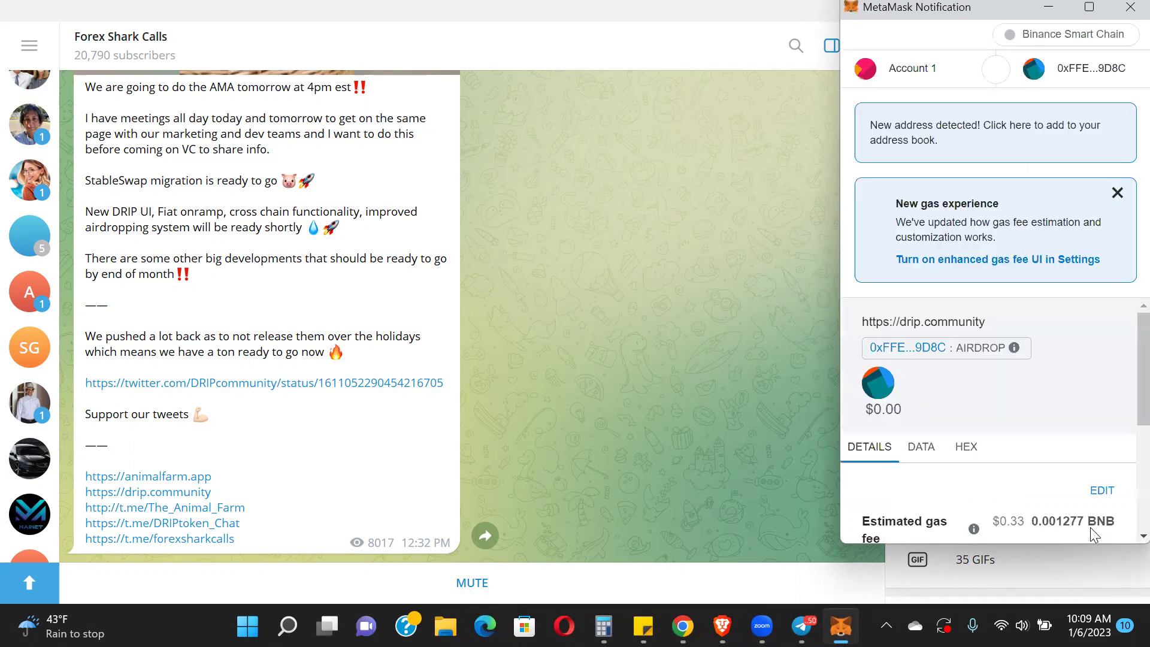
pyautogui.scroll(-5, 1125, 515)
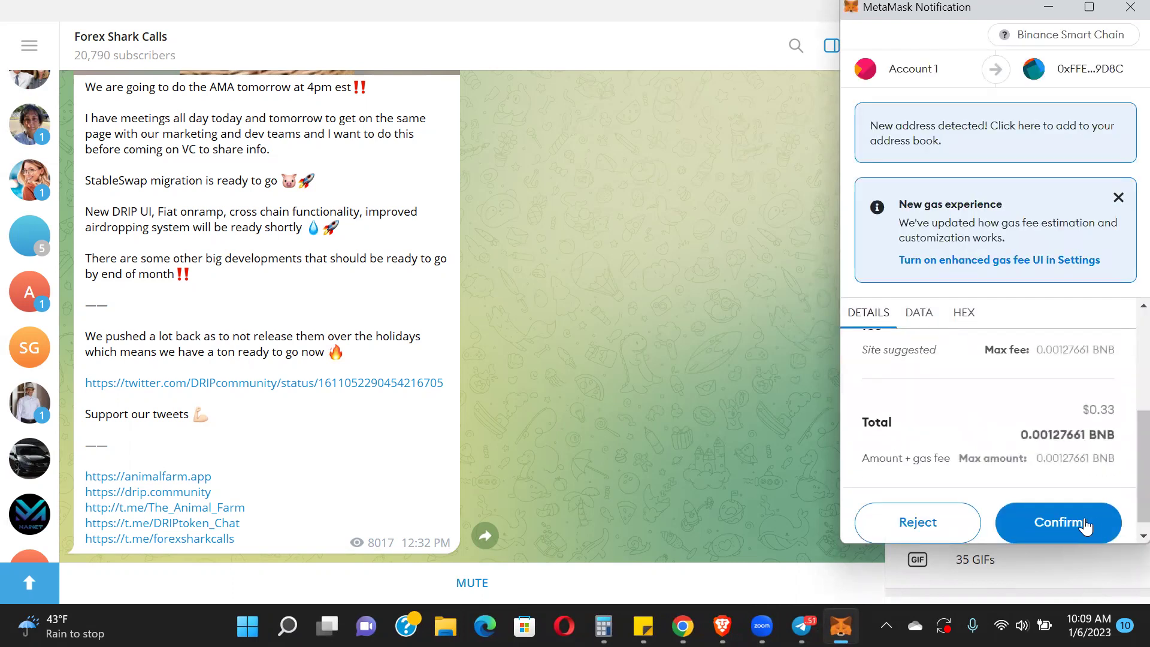
pyautogui.click(1079, 525)
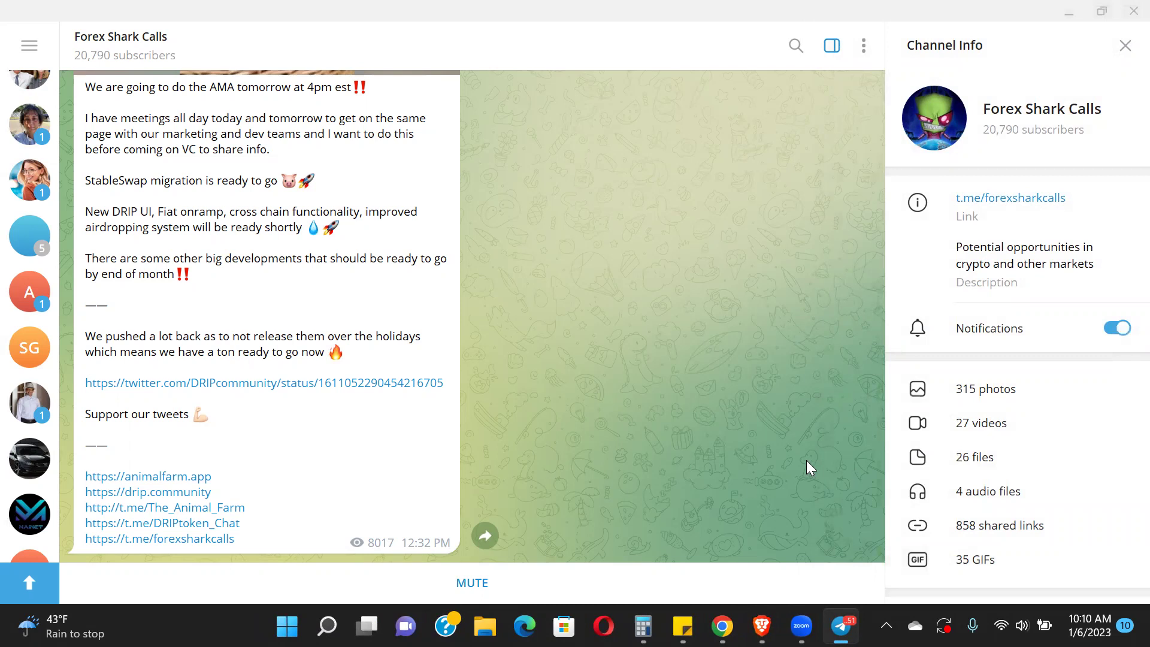
pyautogui.moveTo(841, 626)
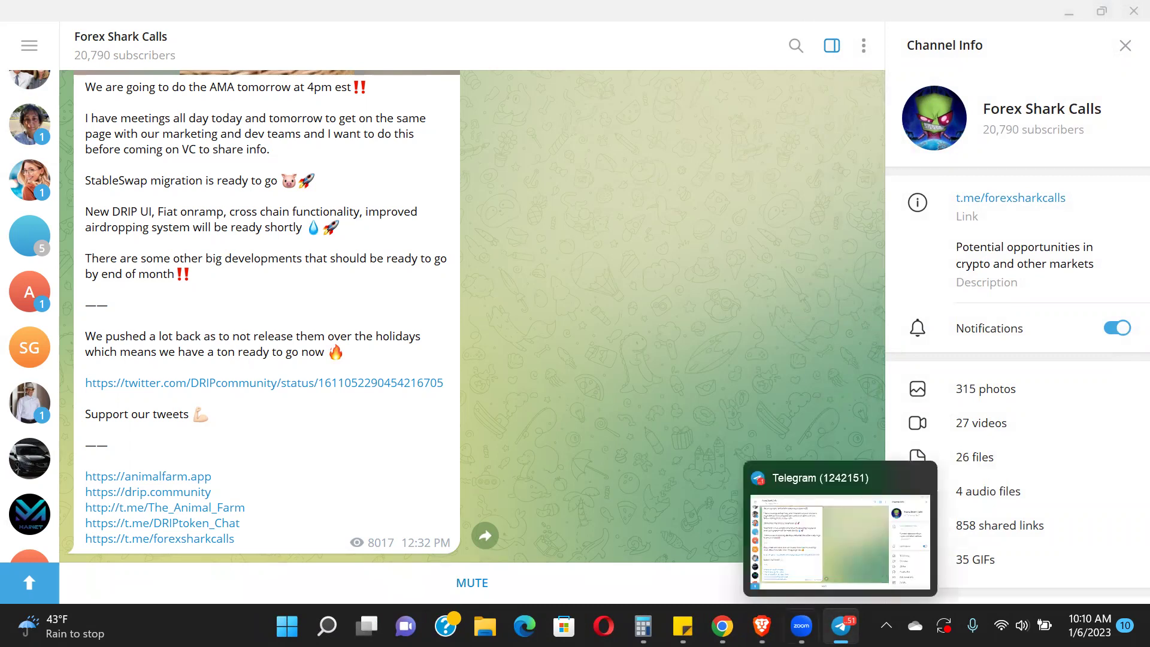
pyautogui.click(761, 626)
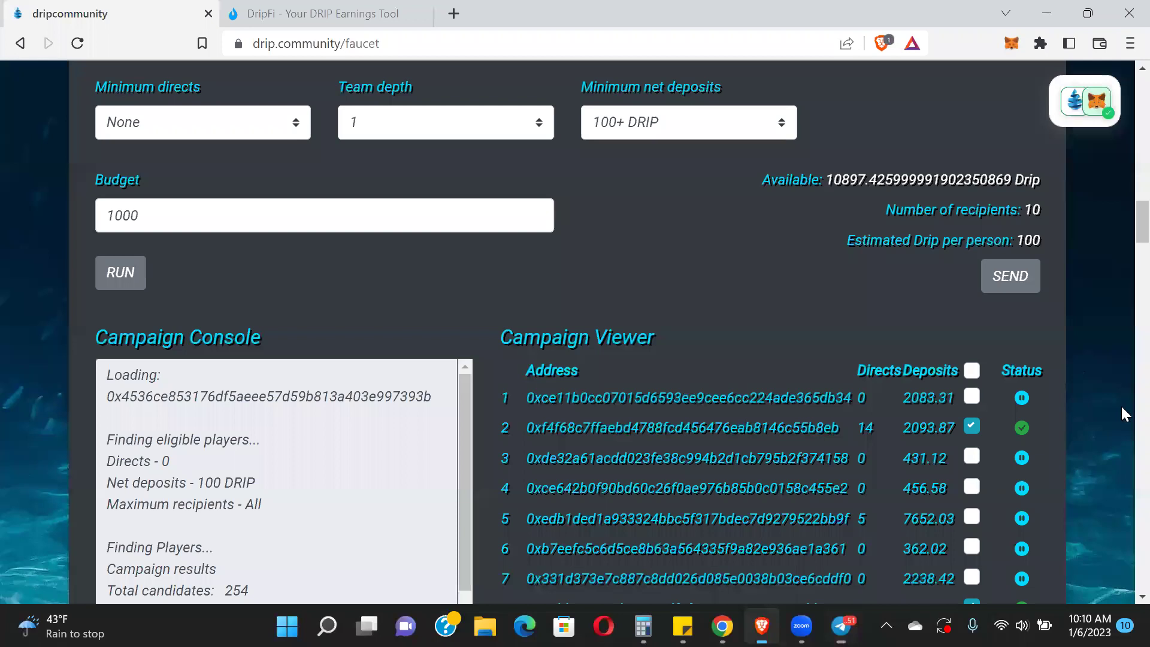
pyautogui.scroll(-7, 1123, 222)
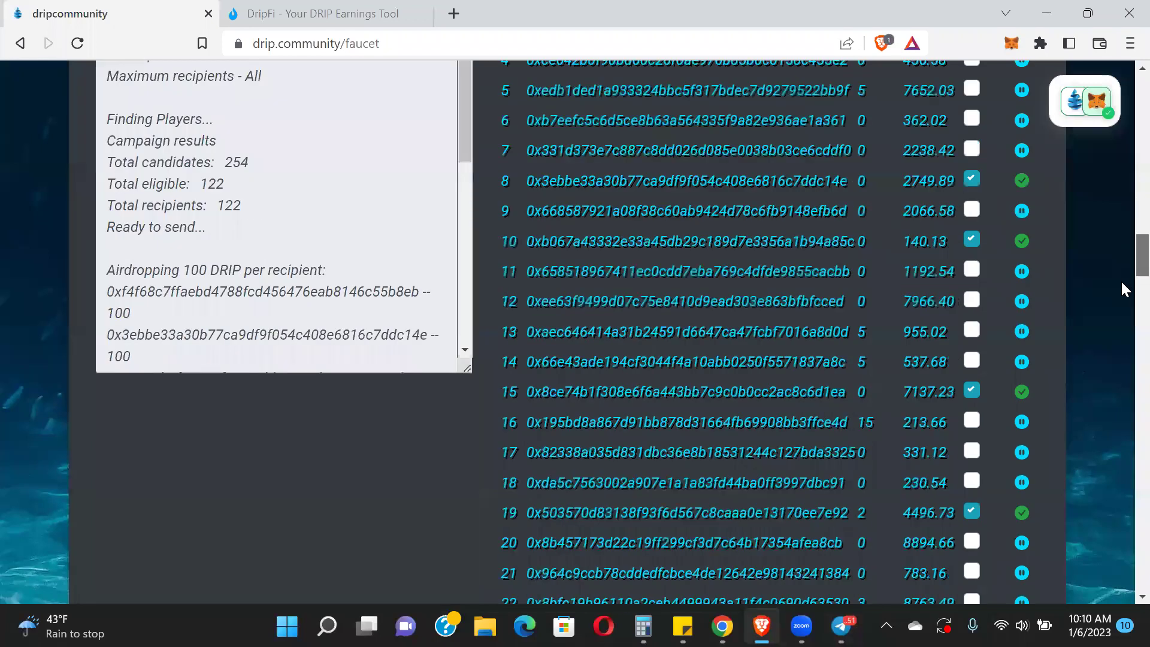
pyautogui.scroll(-20, 1124, 339)
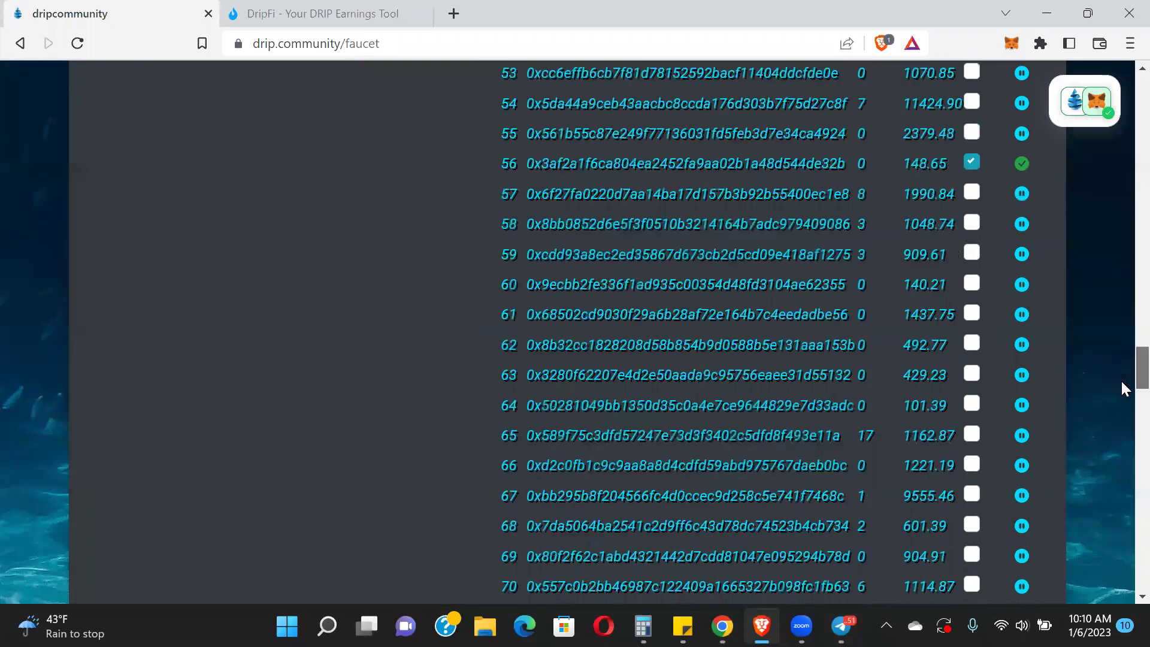
pyautogui.scroll(-20, 1122, 426)
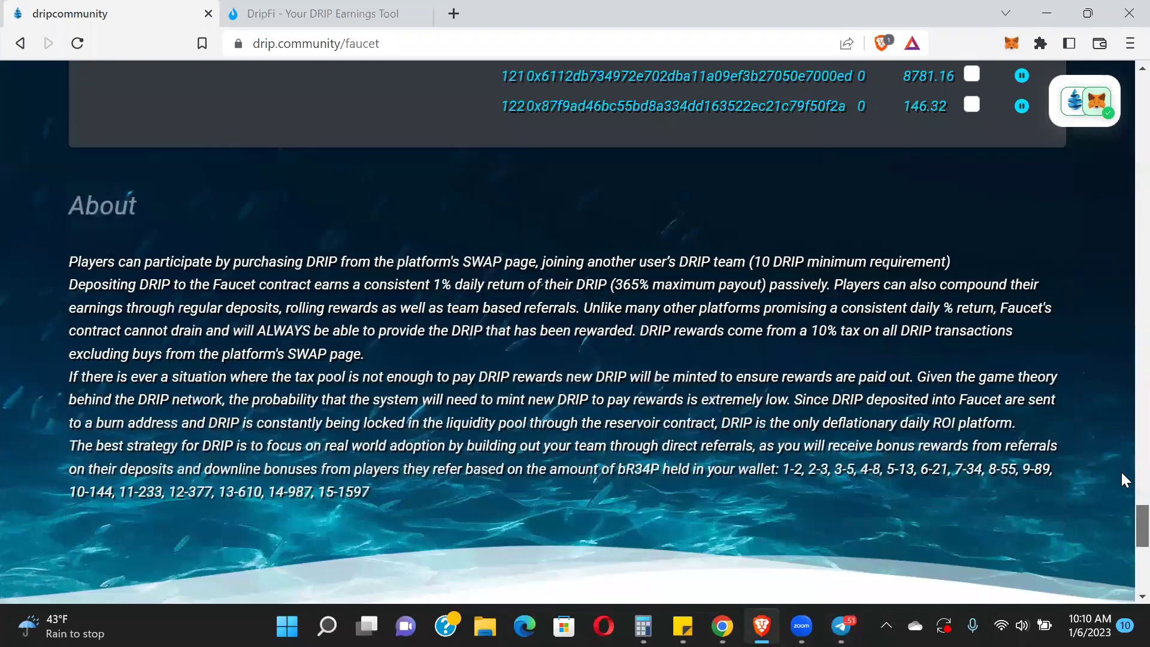
pyautogui.scroll(8, 1125, 479)
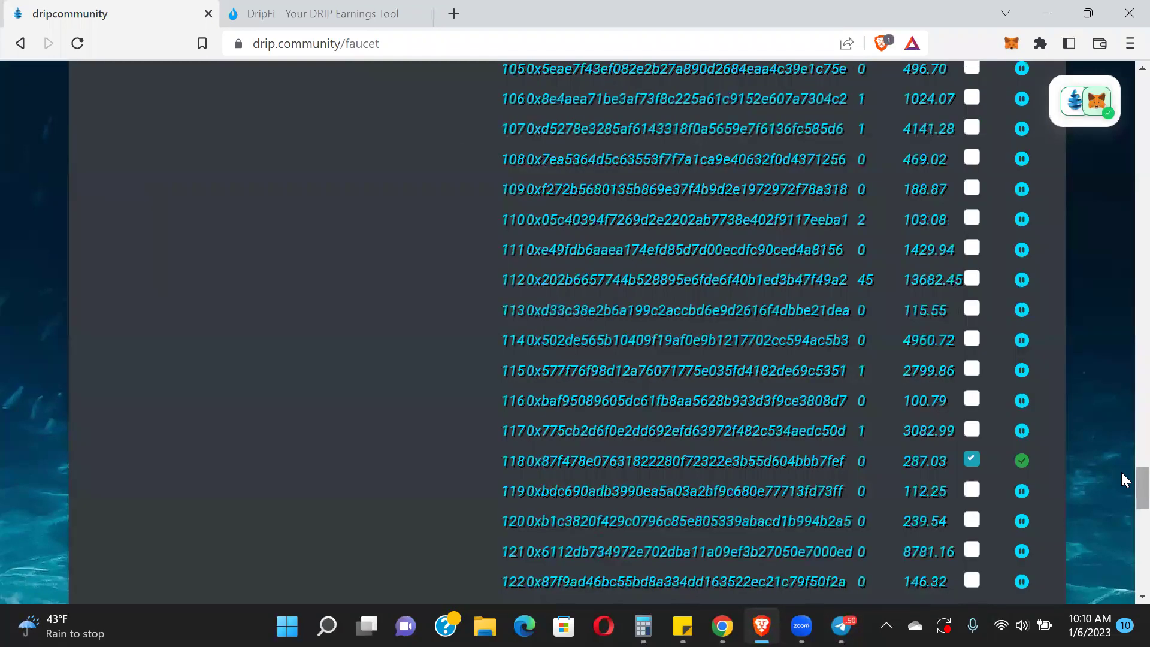